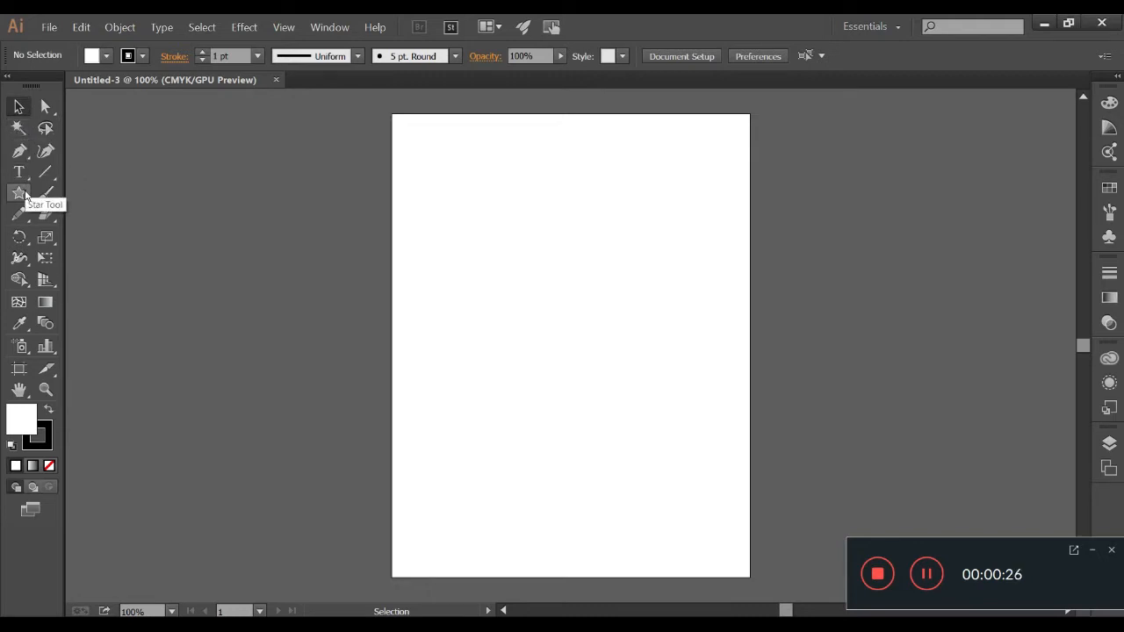
# Draw a small unfilled circle with the Ellipse tool near the upper-left corner of the page
pyautogui.click(26, 196)
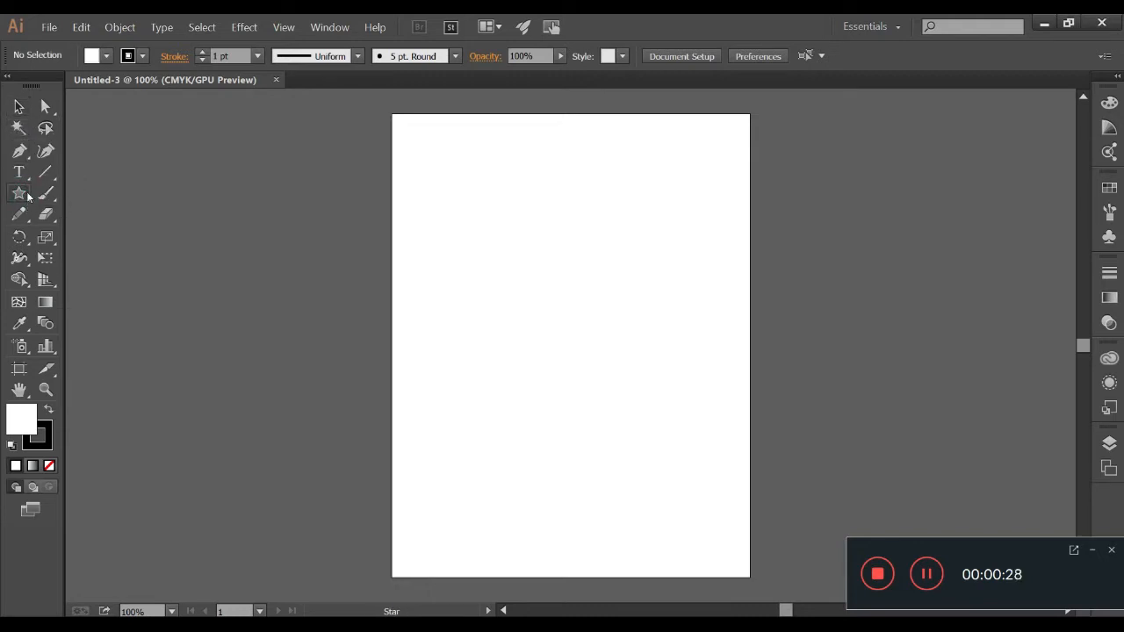
pyautogui.moveTo(29, 196); pyautogui.dragTo(68, 235)
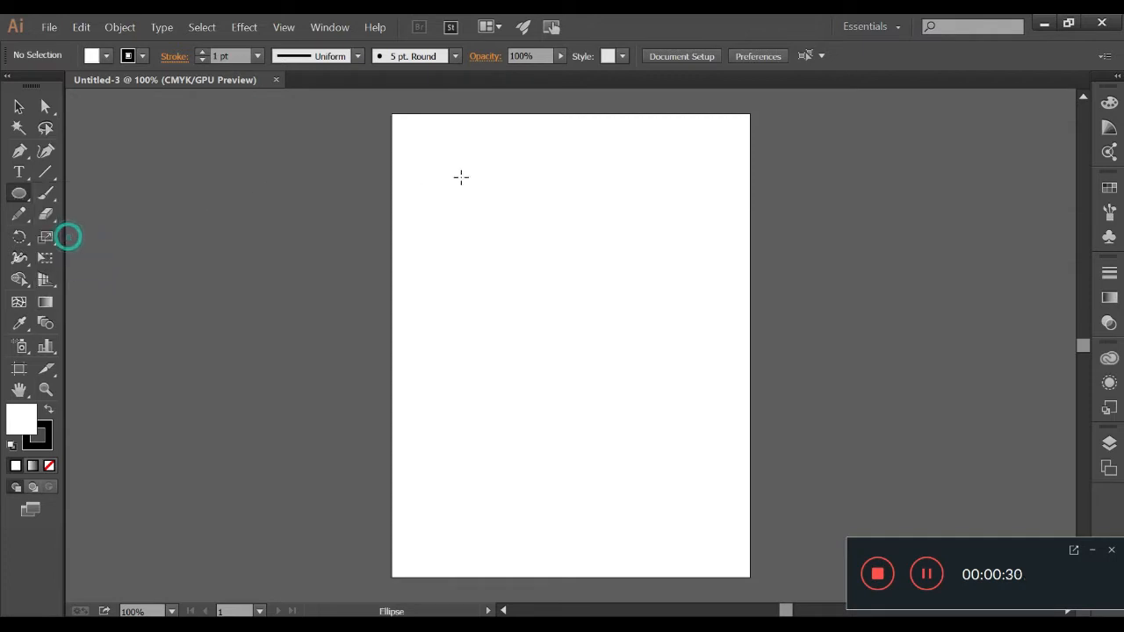
pyautogui.moveTo(422, 140); pyautogui.dragTo(491, 221)
pyautogui.hotkey('ctrl', 'z')
# Draw an upright hexagon beside the circle and a five-pointed star of similar size to the right of the hexagon
pyautogui.moveTo(19, 193); pyautogui.dragTo(58, 256)
pyautogui.moveTo(528, 190)
pyautogui.mouseDown()
pyautogui.moveTo(548, 209)
pyautogui.moveTo(534, 190)
pyautogui.mouseUp()
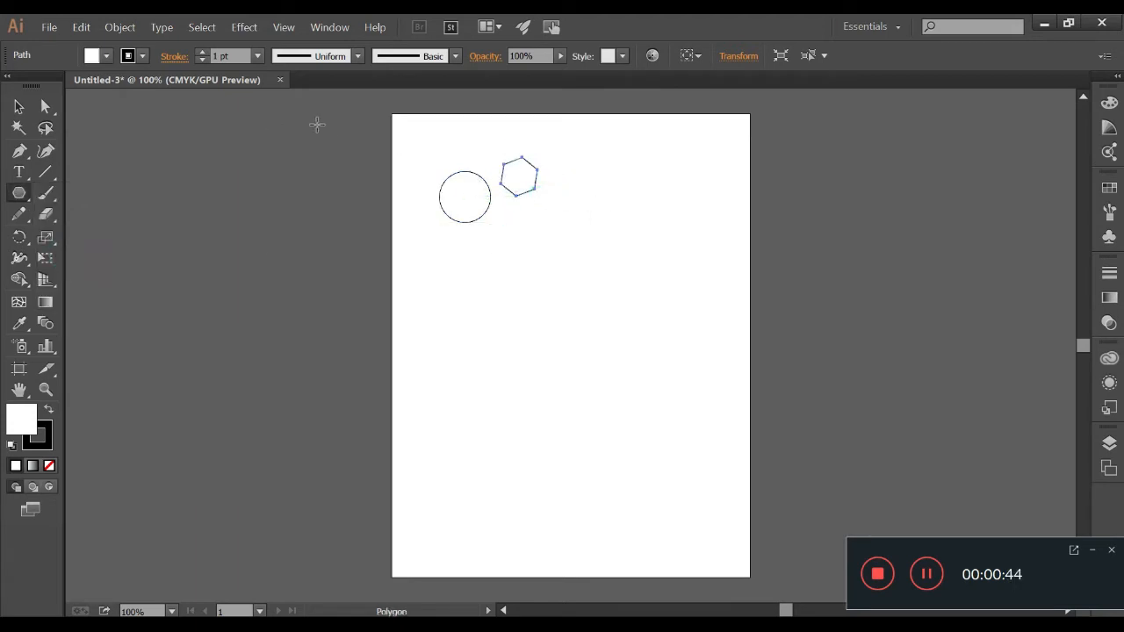
pyautogui.hotkey('ctrl', 'z')
pyautogui.moveTo(545, 190); pyautogui.dragTo(573, 219)
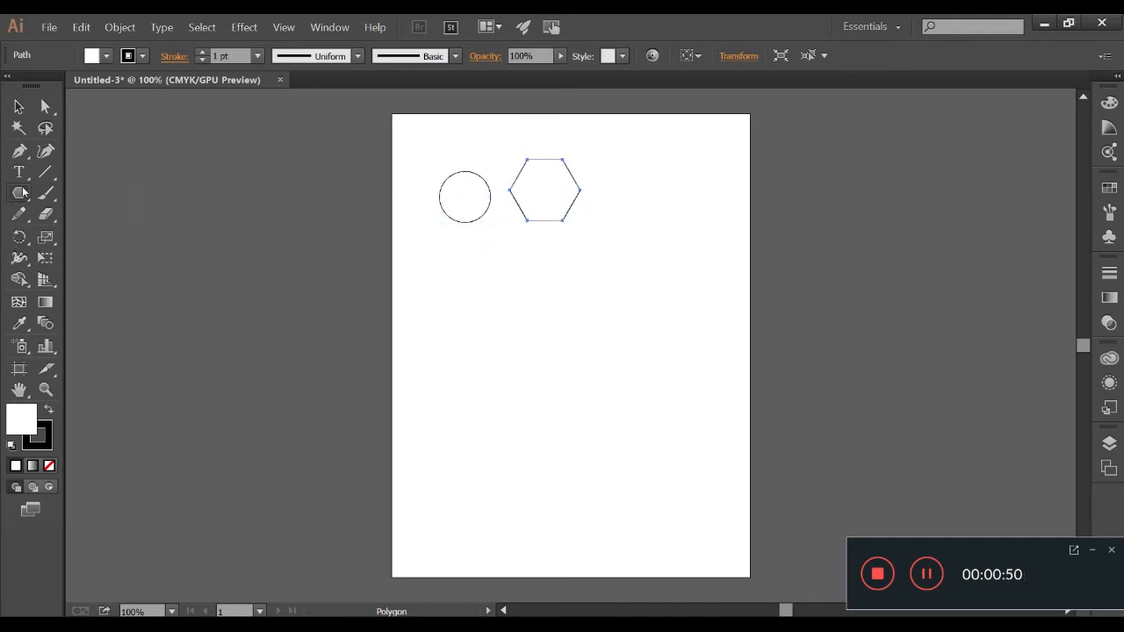
pyautogui.moveTo(22, 191); pyautogui.dragTo(68, 274)
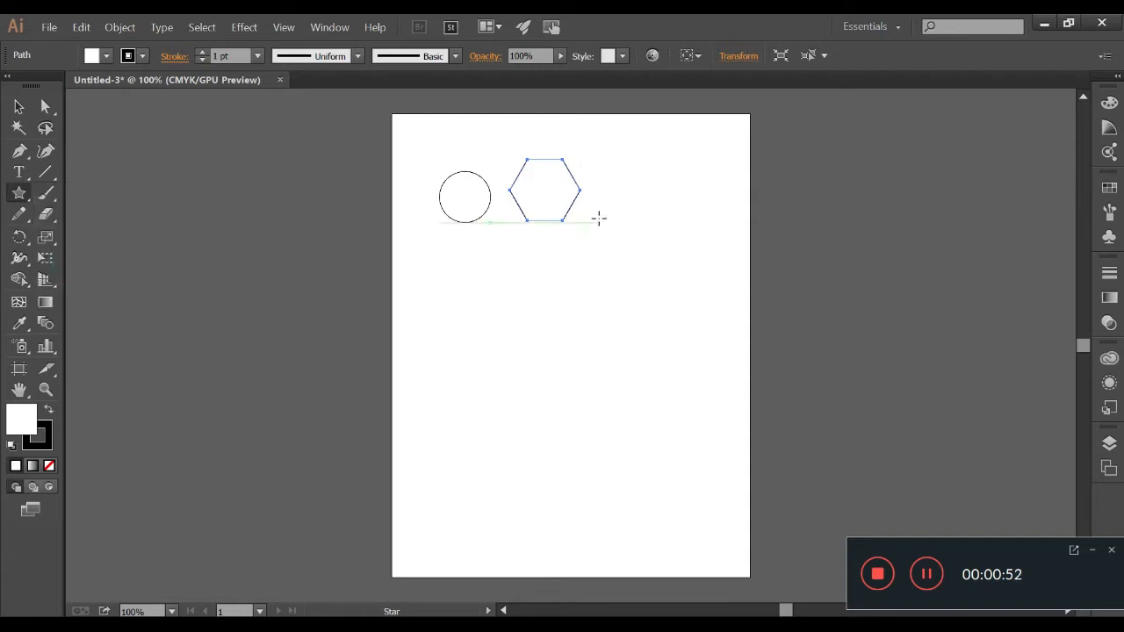
pyautogui.moveTo(628, 165); pyautogui.dragTo(656, 190)
# Move the circle, hexagon and star individually up and left into a row along the top edge of the page
pyautogui.click(19, 106)
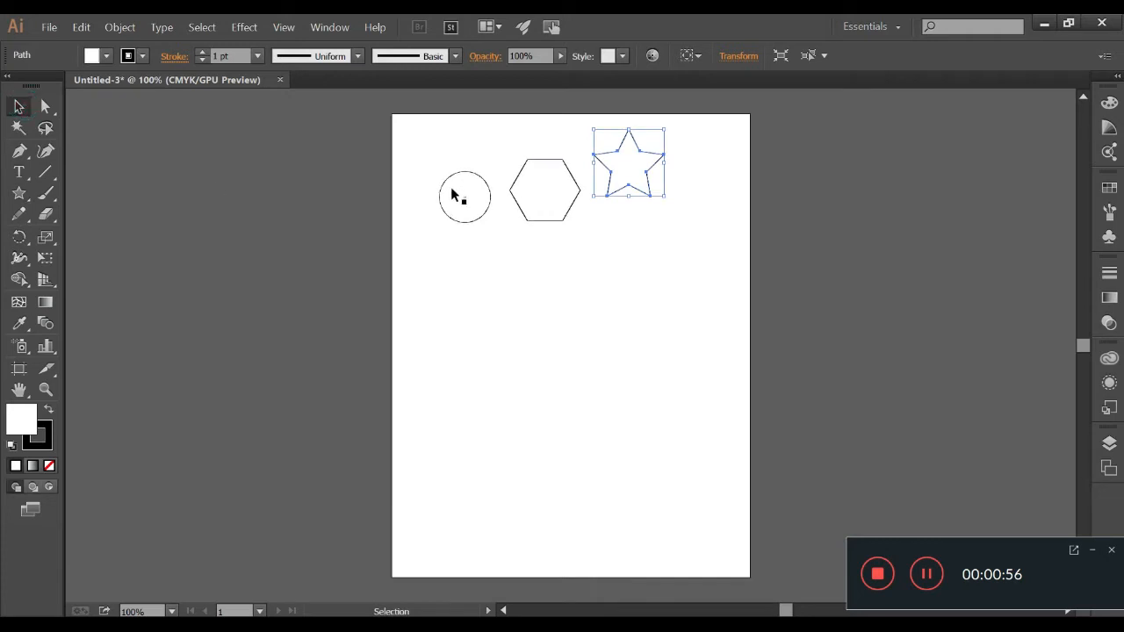
pyautogui.moveTo(453, 195); pyautogui.dragTo(425, 149)
pyautogui.moveTo(559, 202); pyautogui.dragTo(519, 164)
pyautogui.moveTo(633, 188); pyautogui.dragTo(591, 166)
pyautogui.click(570, 233)
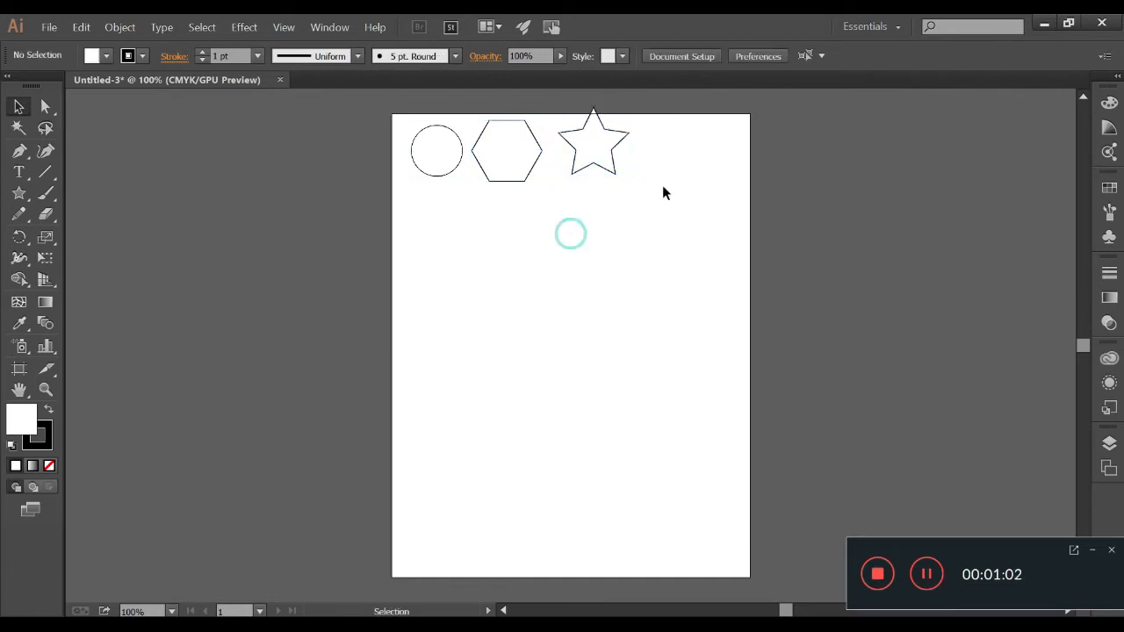
# Select the circle, hexagon and star together and apply Vertical Distribute Center to them
pyautogui.moveTo(663, 186); pyautogui.dragTo(367, 132)
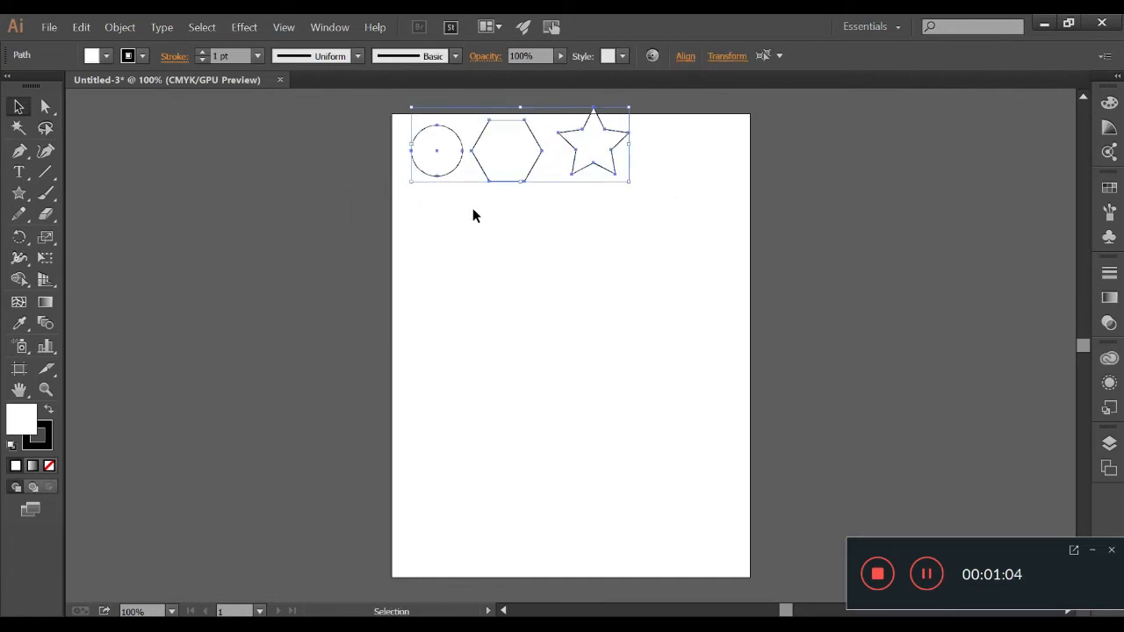
pyautogui.click(685, 56)
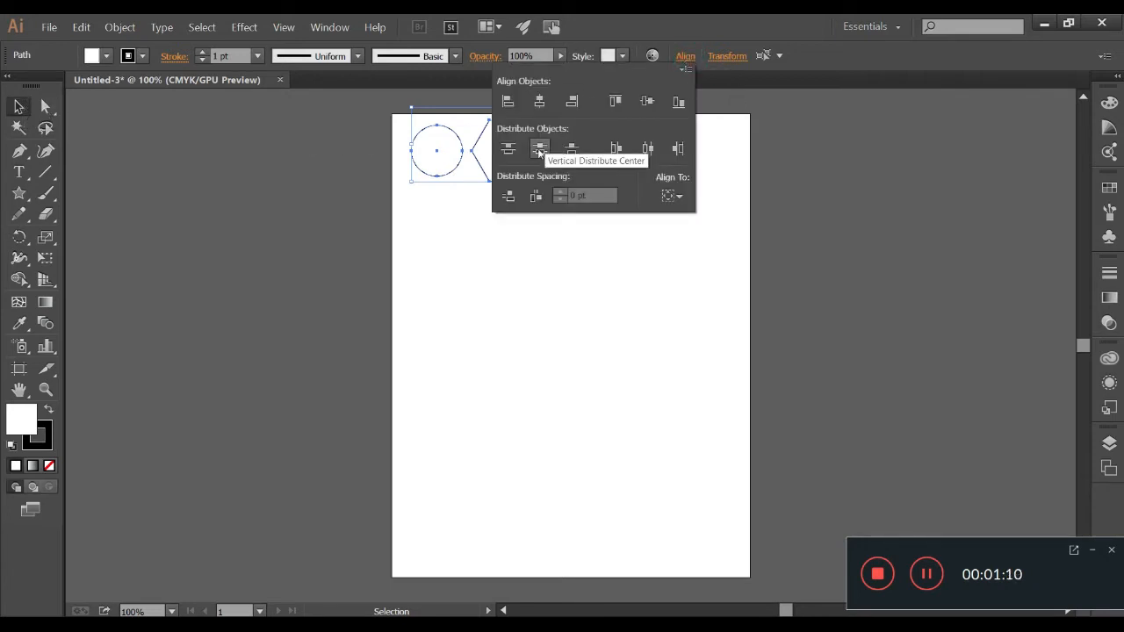
pyautogui.click(539, 149)
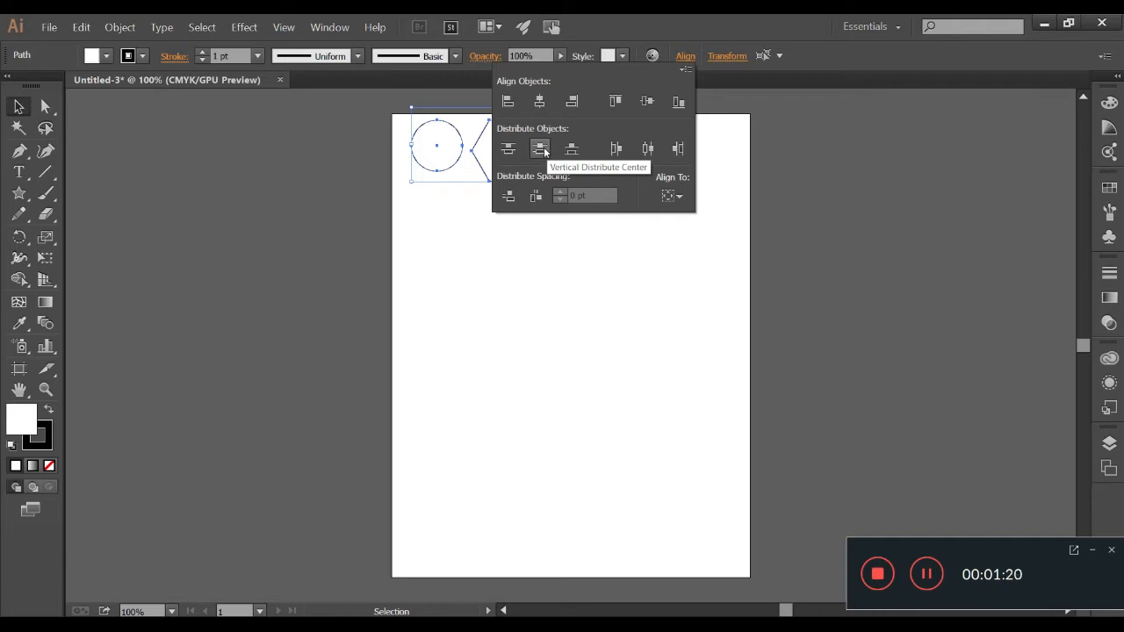
pyautogui.click(542, 145)
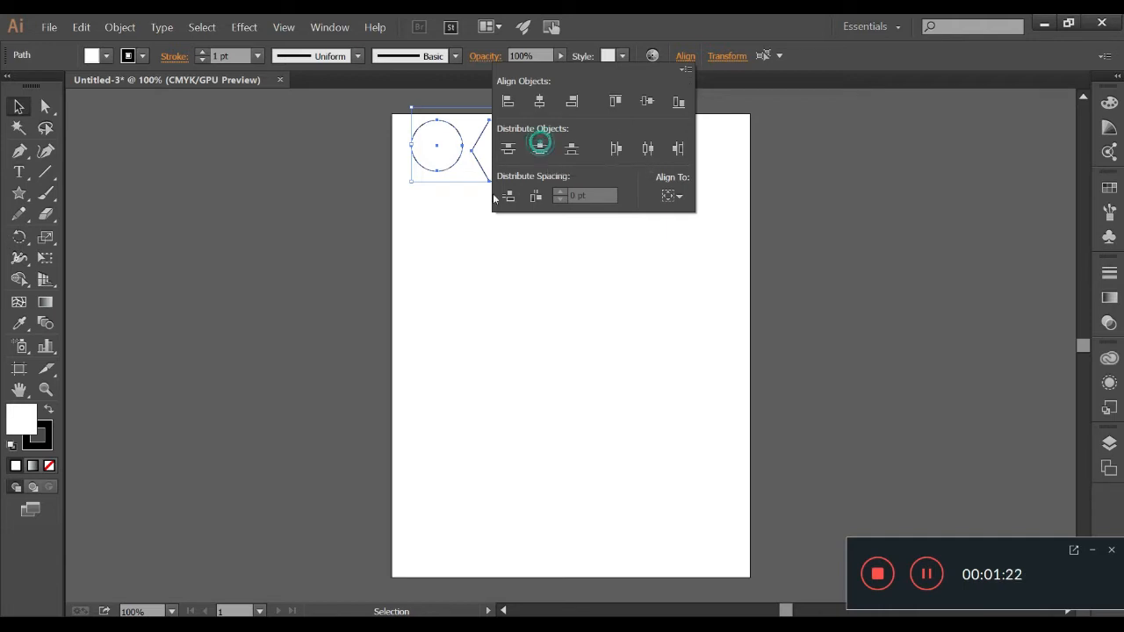
# Move the three selected shapes down fully onto the page and scale them proportionally to about half size
pyautogui.moveTo(489, 150); pyautogui.dragTo(489, 179)
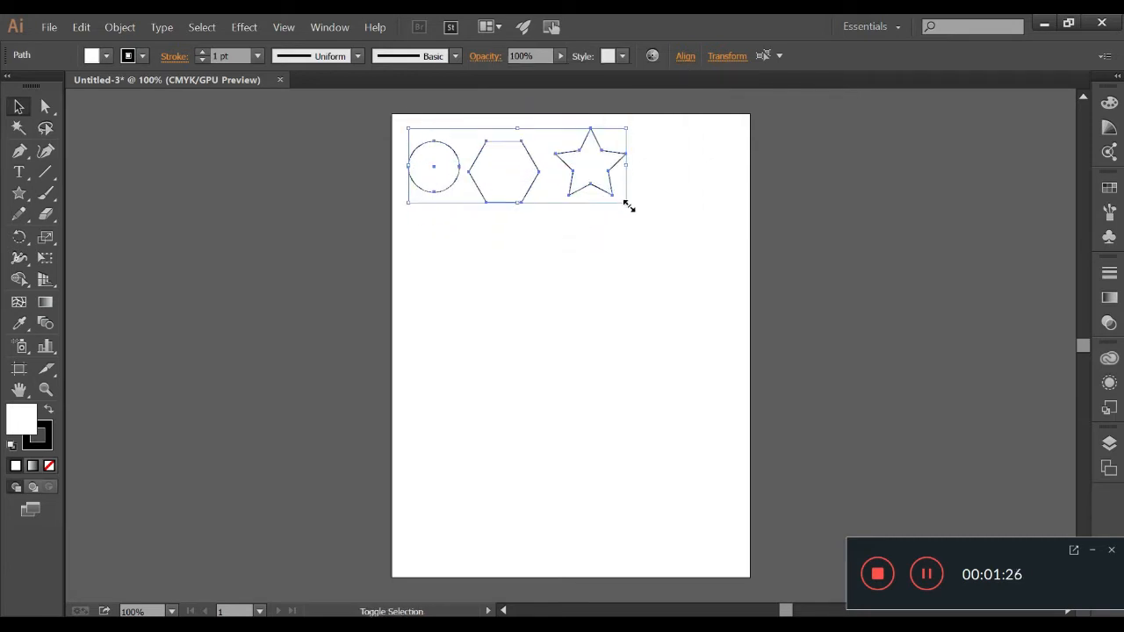
pyautogui.moveTo(628, 205); pyautogui.dragTo(517, 166)
pyautogui.click(516, 231)
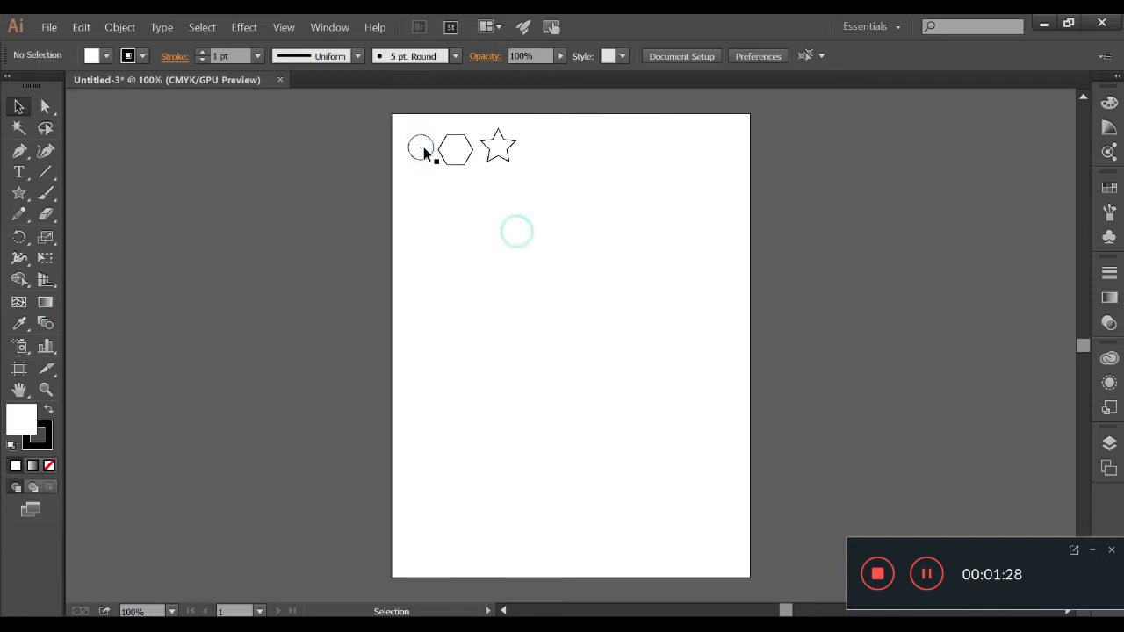
# Fill the circle with red (#CC2027)
pyautogui.click(423, 149)
pyautogui.doubleClick(24, 423)
pyautogui.moveTo(386, 336); pyautogui.dragTo(512, 343)
pyautogui.click(685, 307)
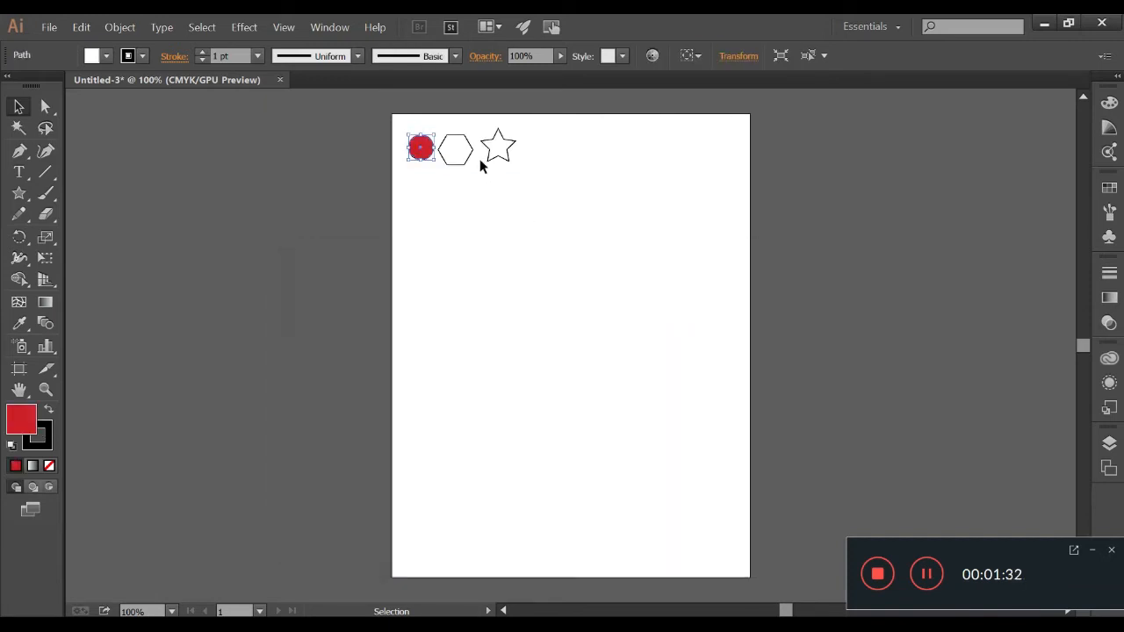
# Fill the hexagon with a medium green using the Color Picker
pyautogui.click(466, 158)
pyautogui.doubleClick(24, 422)
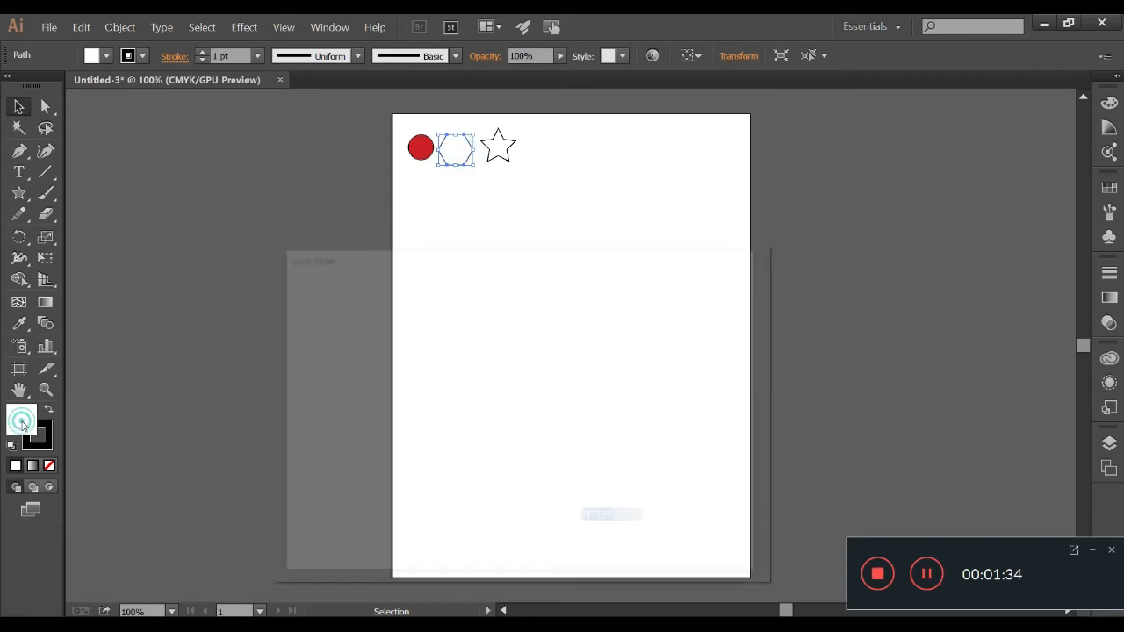
pyautogui.click(553, 464)
pyautogui.click(482, 434)
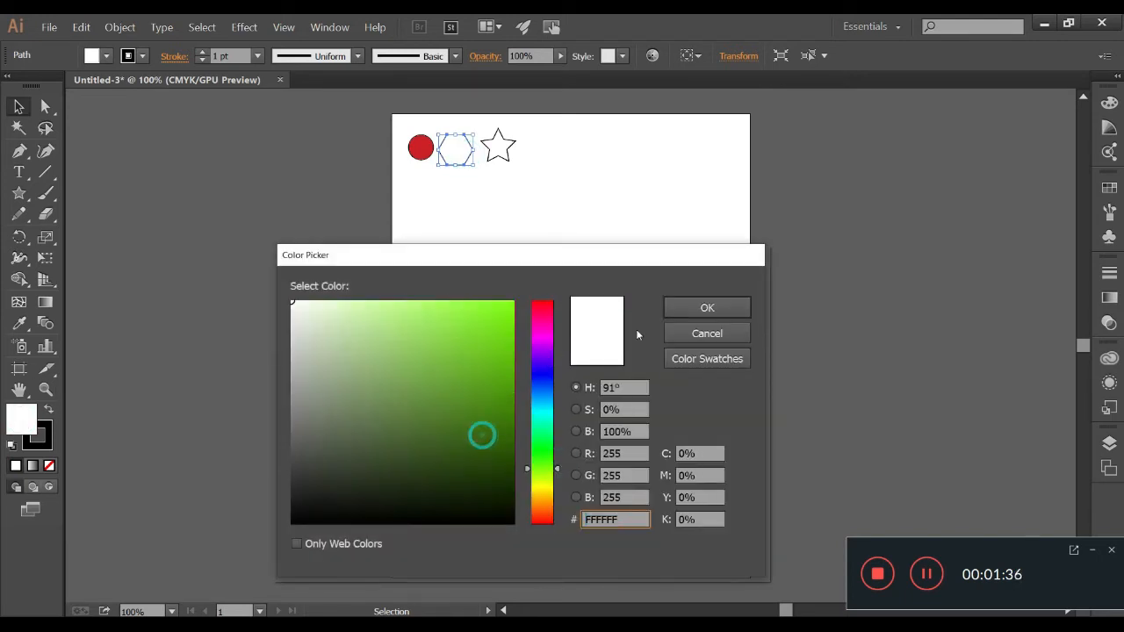
pyautogui.click(696, 307)
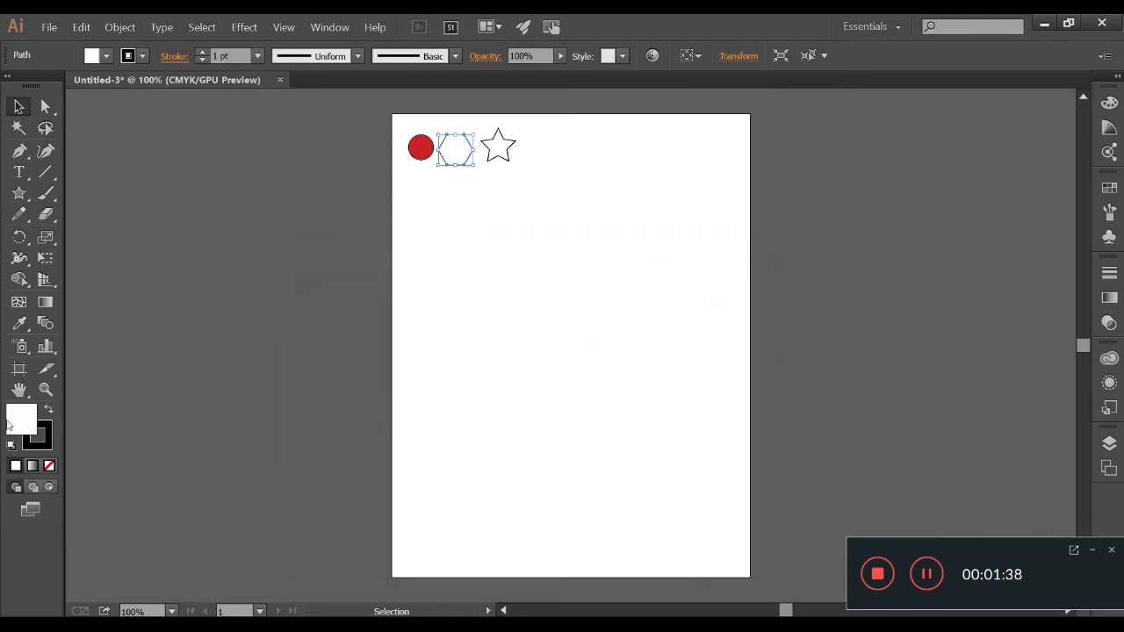
pyautogui.doubleClick(30, 424)
pyautogui.click(485, 418)
pyautogui.click(542, 456)
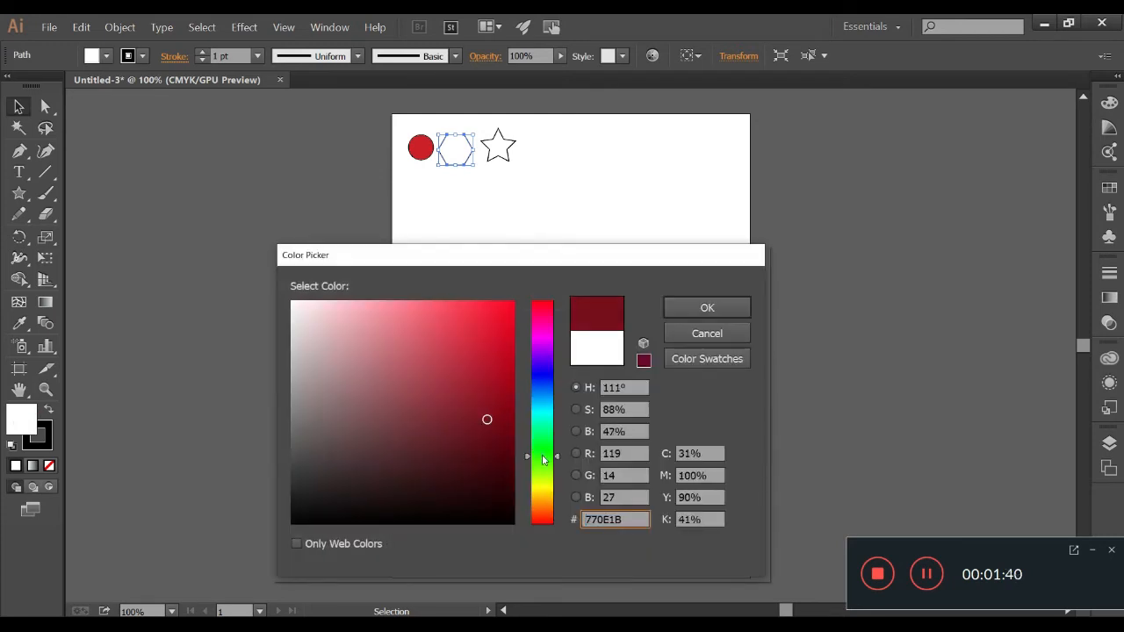
pyautogui.moveTo(485, 442); pyautogui.dragTo(525, 368)
pyautogui.click(727, 311)
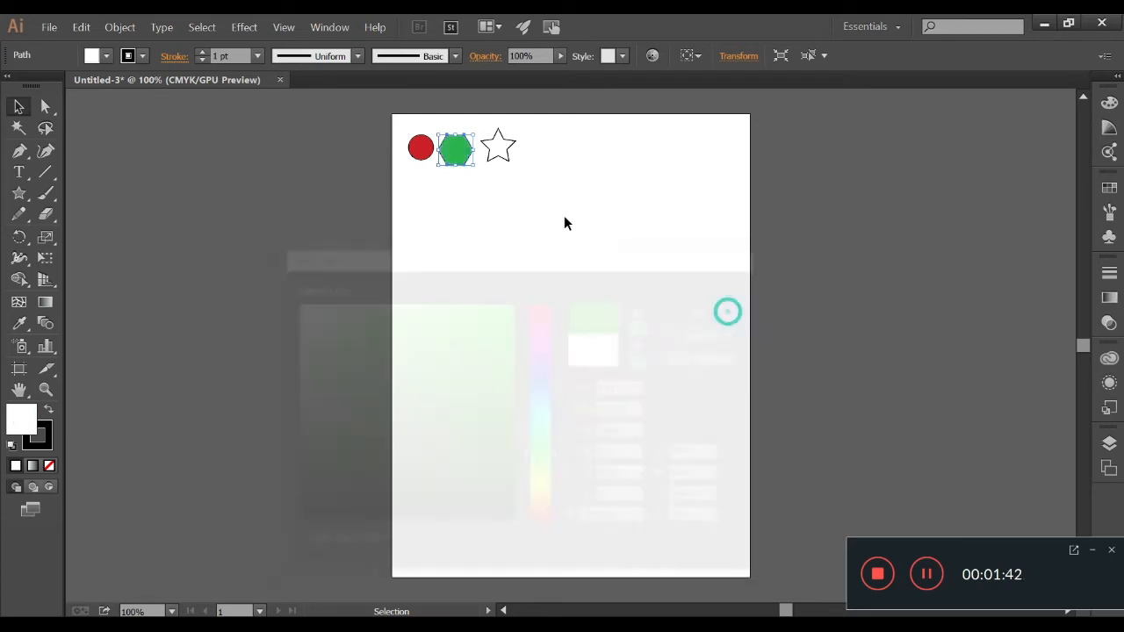
# Fill the star with dark yellow (#C6B300) and deselect it
pyautogui.click(506, 155)
pyautogui.doubleClick(21, 419)
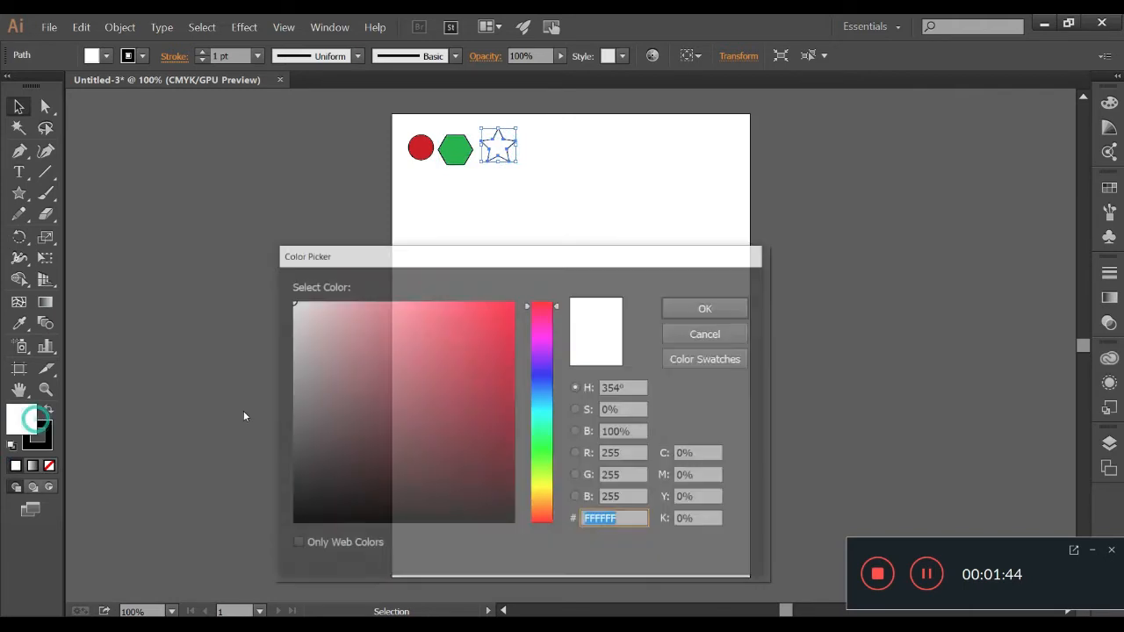
pyautogui.click(533, 490)
pyautogui.click(486, 358)
pyautogui.click(514, 350)
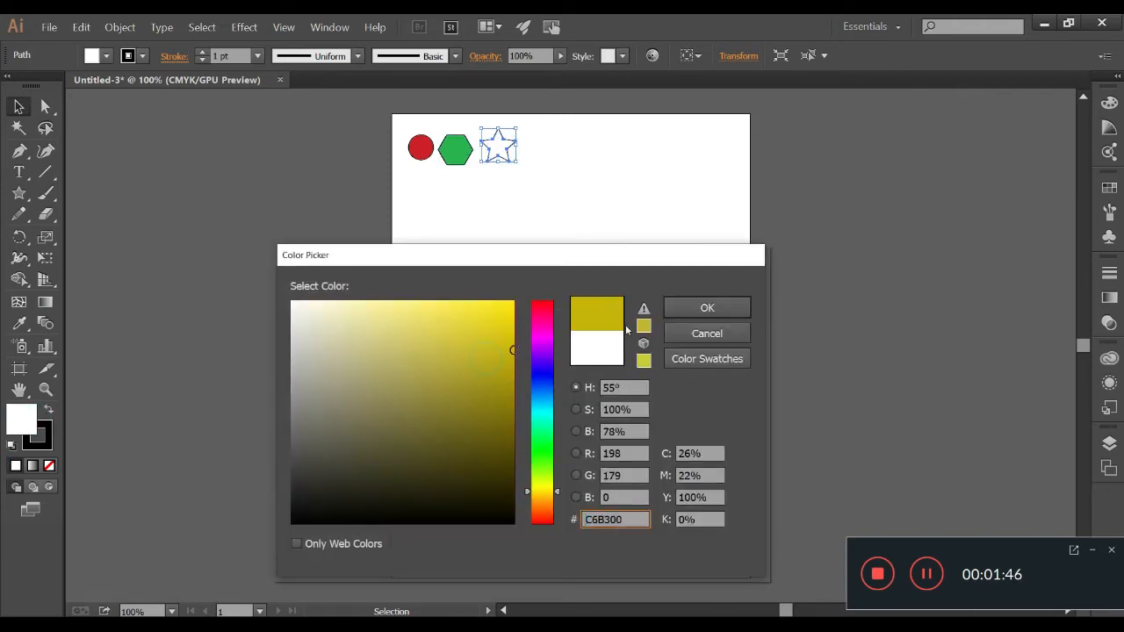
pyautogui.click(686, 309)
pyautogui.click(497, 191)
# Select the three coloured shapes together and scale them down proportionally to about two thirds of their size
pyautogui.moveTo(511, 149); pyautogui.dragTo(453, 161)
pyautogui.click(462, 171)
pyautogui.moveTo(545, 143); pyautogui.dragTo(329, 177)
pyautogui.moveTo(513, 161); pyautogui.dragTo(478, 151)
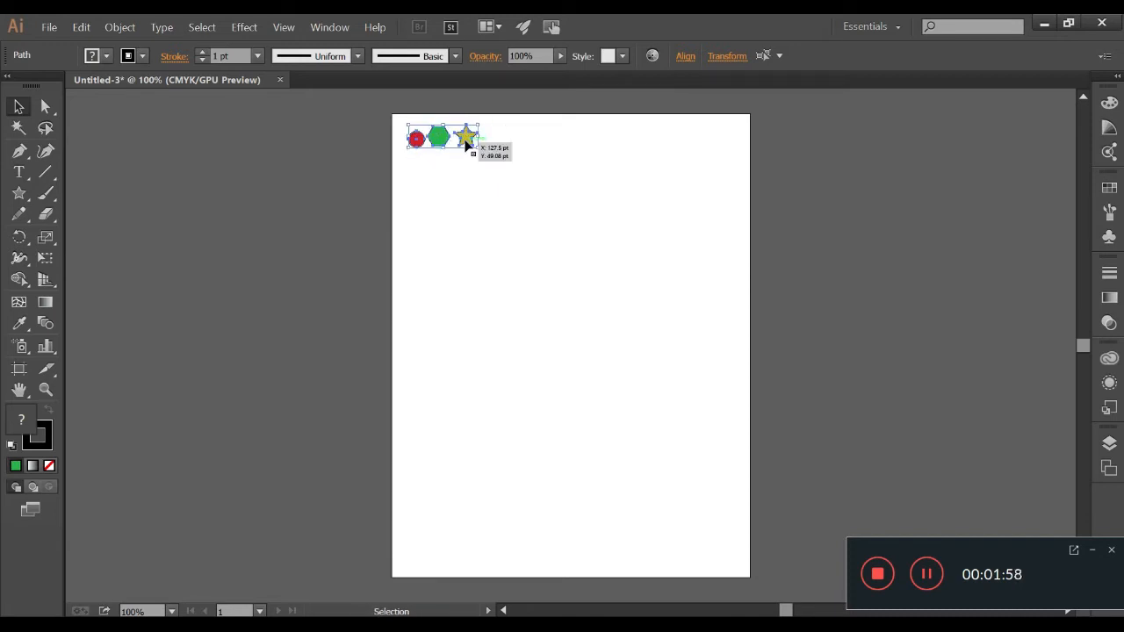
# Duplicate the three-shape set directly to its right and repeat the copy until four sets form one row
pyautogui.moveTo(466, 144); pyautogui.dragTo(543, 144)
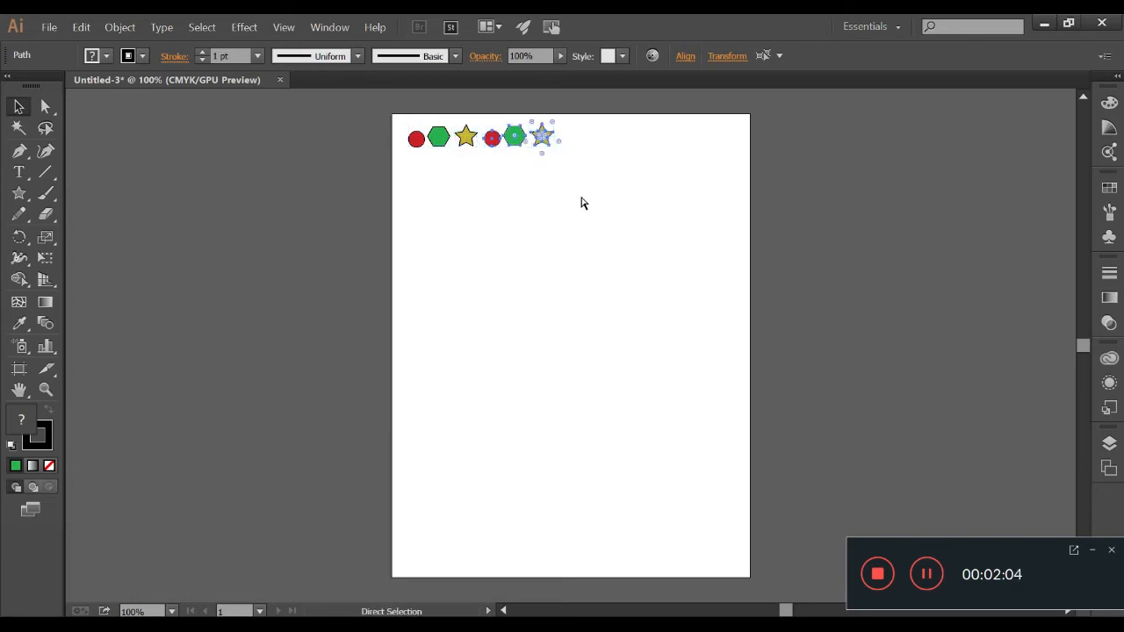
pyautogui.hotkey('ctrl', 'd')
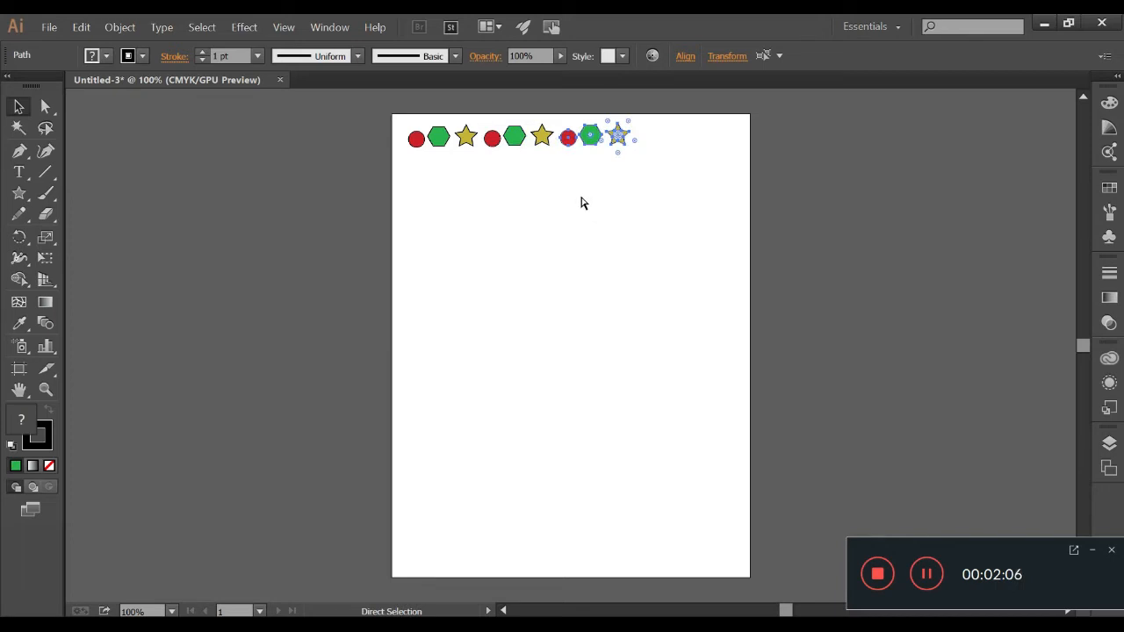
pyautogui.hotkey('ctrl', 'd')
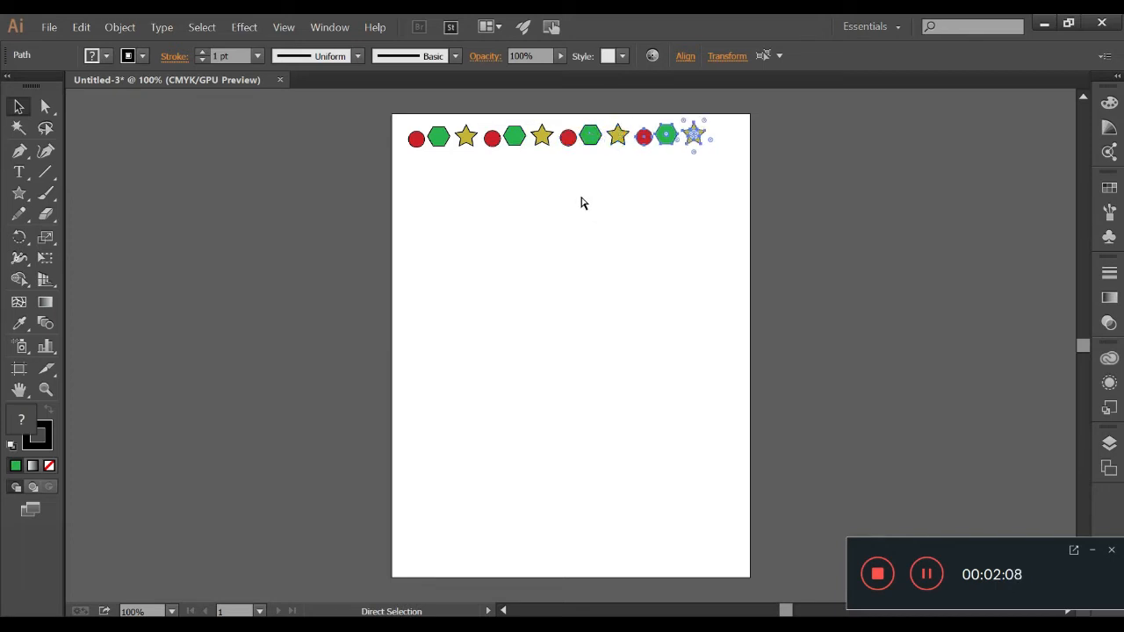
# Duplicate the whole row of shapes directly below itself, repeat the copy until 18 rows fill the page, and deselect
pyautogui.moveTo(741, 175); pyautogui.dragTo(374, 126)
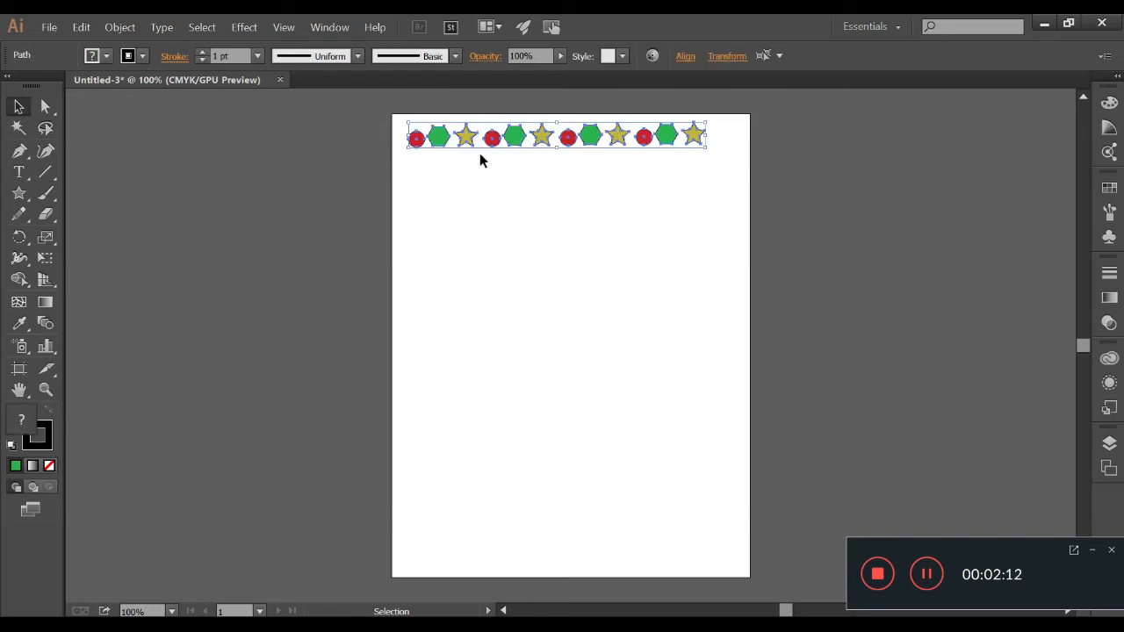
pyautogui.moveTo(514, 144); pyautogui.dragTo(512, 165)
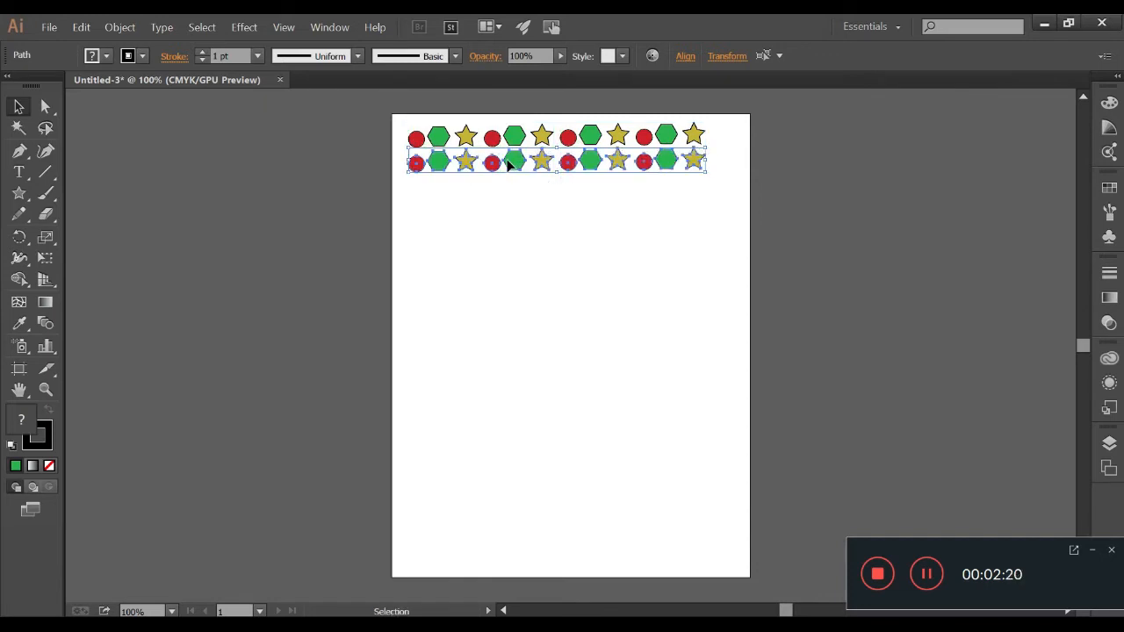
pyautogui.hotkey('ctrl', 'd')
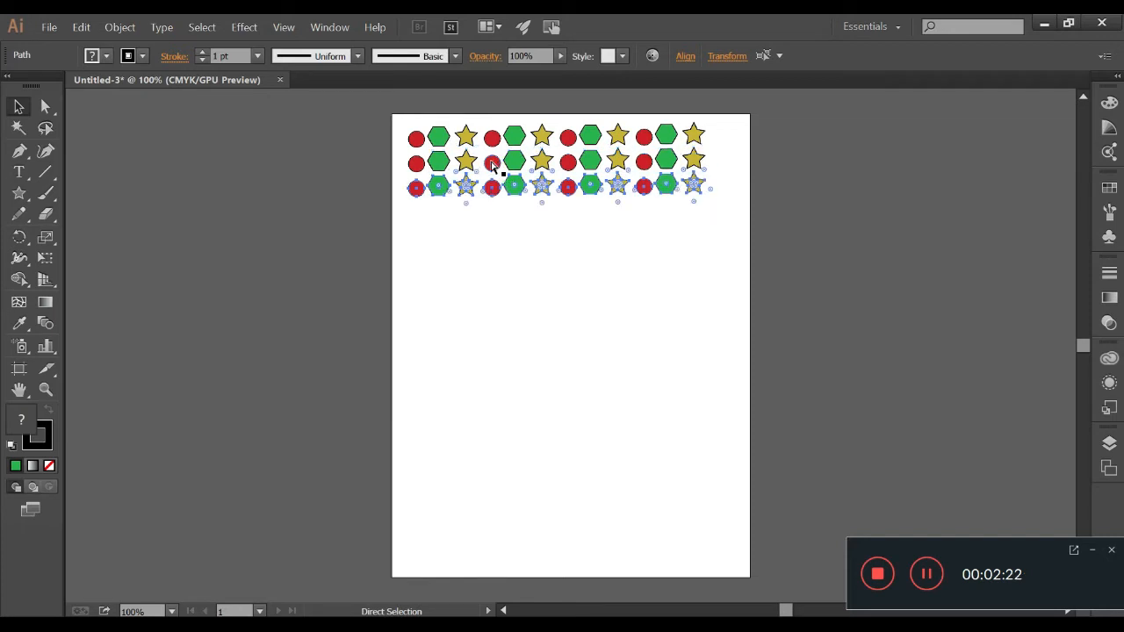
pyautogui.hotkey('ctrl', 'd')
pyautogui.hotkey('ctrl', 'd')
pyautogui.hotkey('ctrl', 'd')
pyautogui.hotkey('ctrl', 'd')
pyautogui.hotkey('ctrl', 'd')
pyautogui.hotkey('ctrl', 'd')
pyautogui.hotkey('ctrl', 'd')
pyautogui.hotkey('ctrl', 'd')
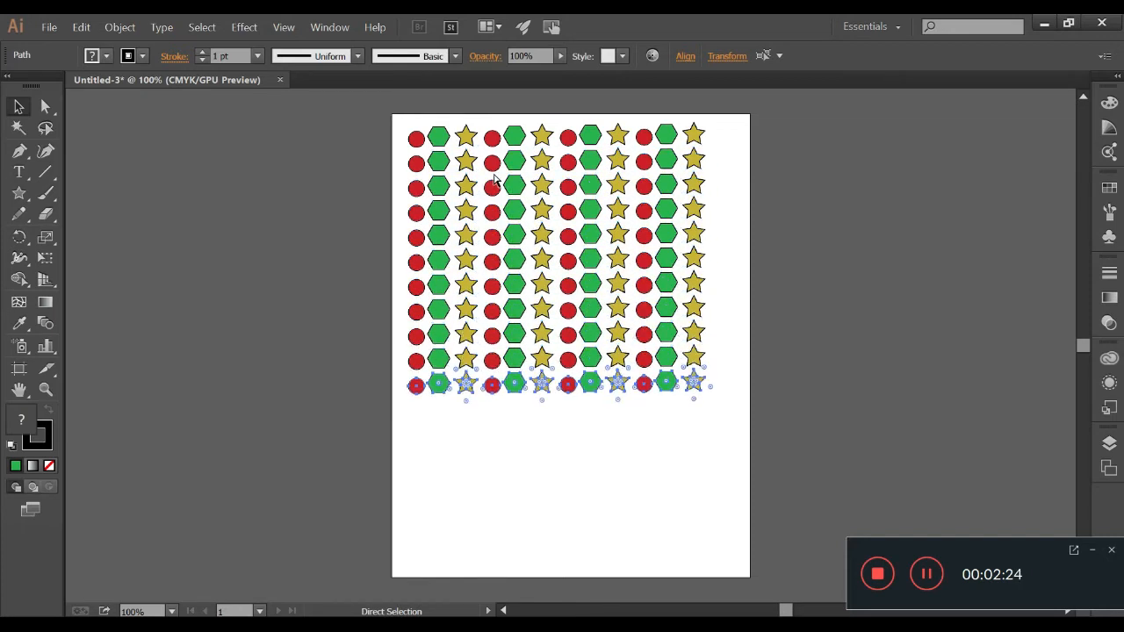
pyautogui.hotkey('ctrl', 'd')
pyautogui.hotkey('ctrl', 'd')
pyautogui.hotkey('ctrl', 'd')
pyautogui.hotkey('ctrl', 'd')
pyautogui.hotkey('ctrl', 'd')
pyautogui.hotkey('ctrl', 'd')
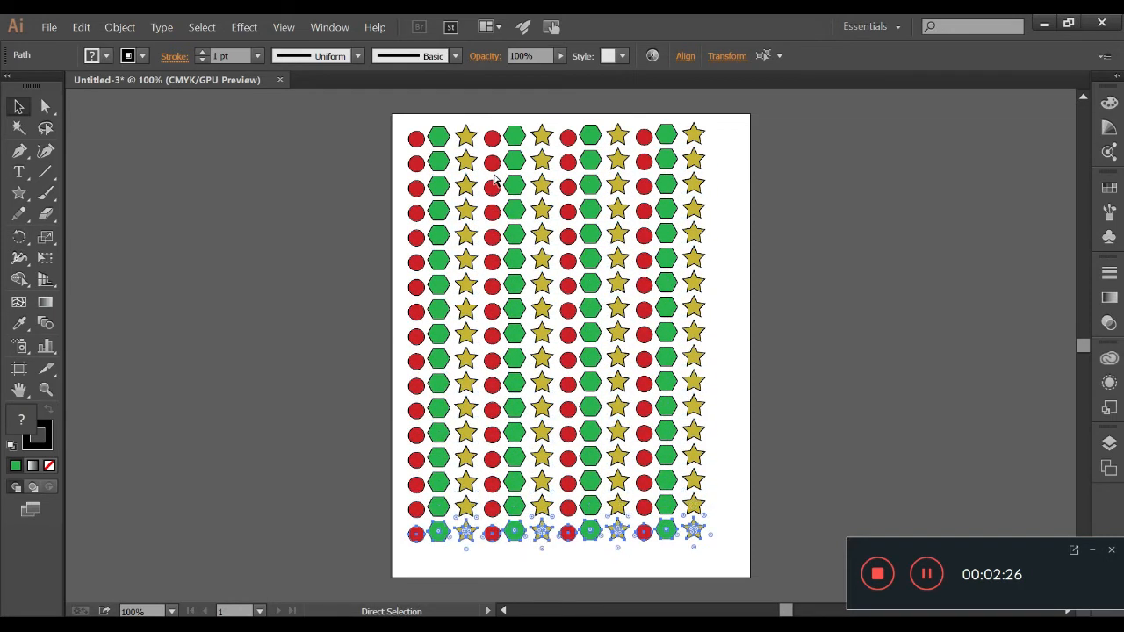
pyautogui.hotkey('ctrl', 'd')
pyautogui.click(283, 147)
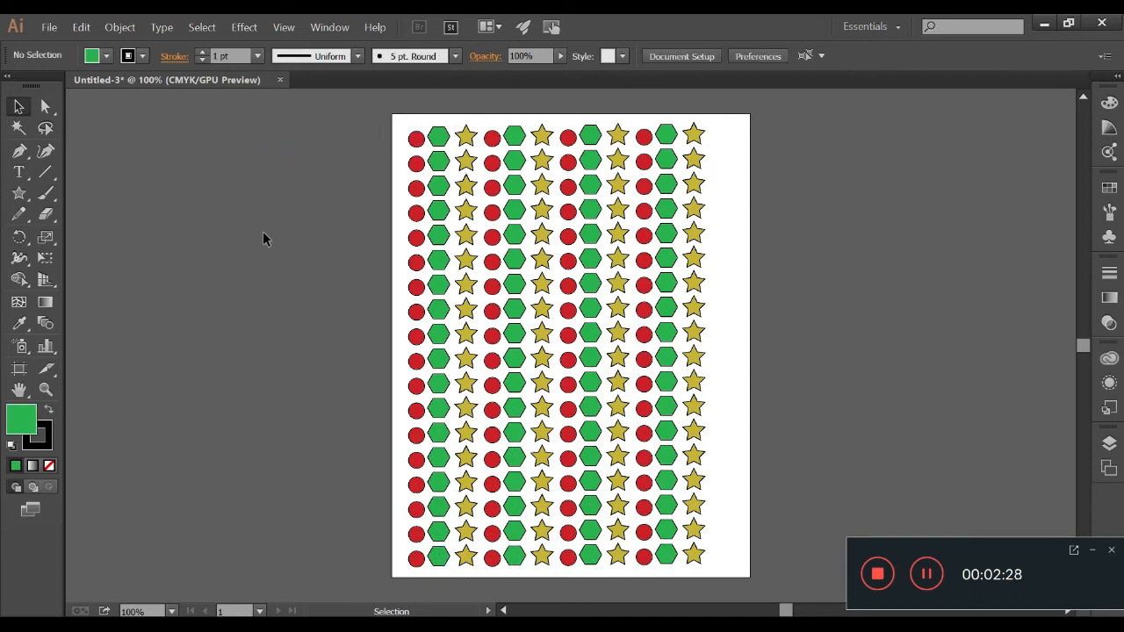
# Select all the red circles at once with the Magic Wand tool and fill them with dark blue (#0519AA)
pyautogui.click(18, 128)
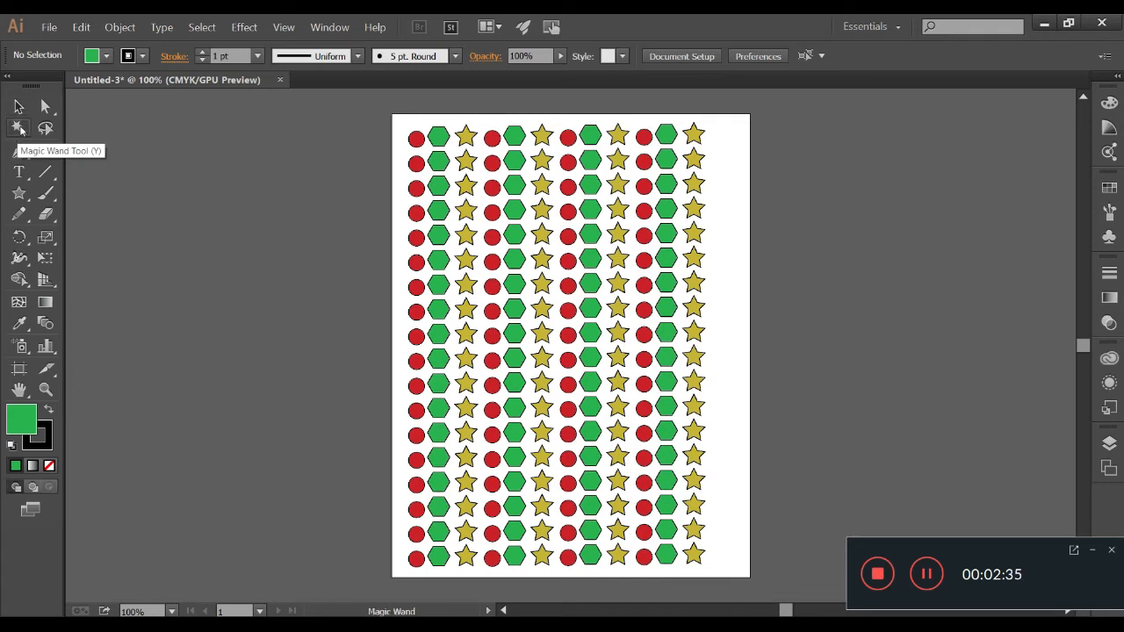
pyautogui.click(417, 138)
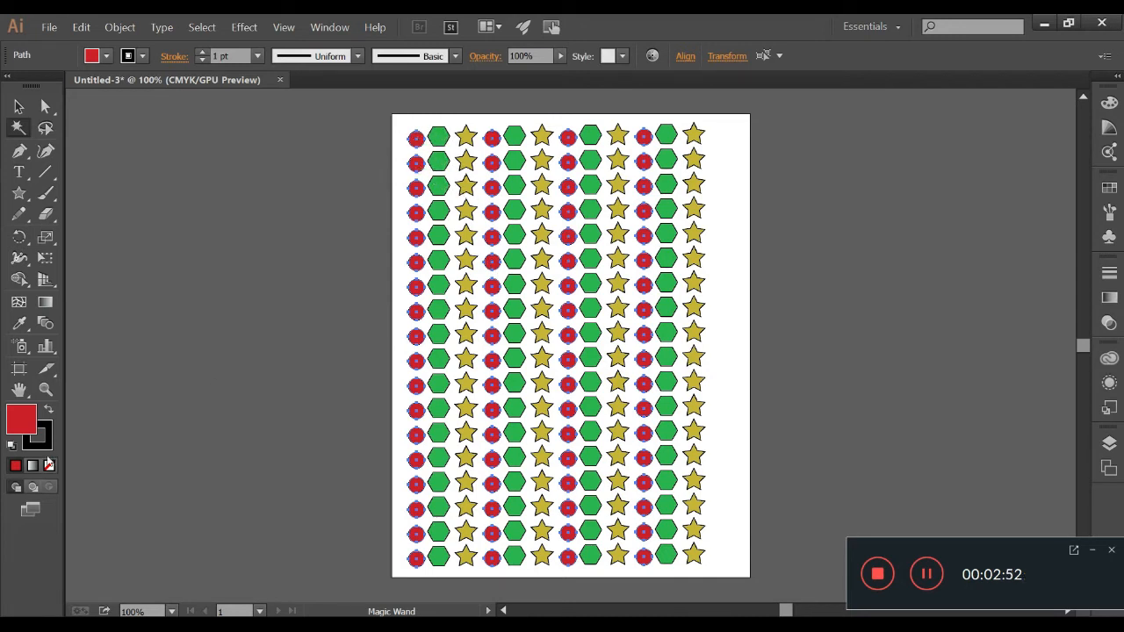
pyautogui.doubleClick(23, 419)
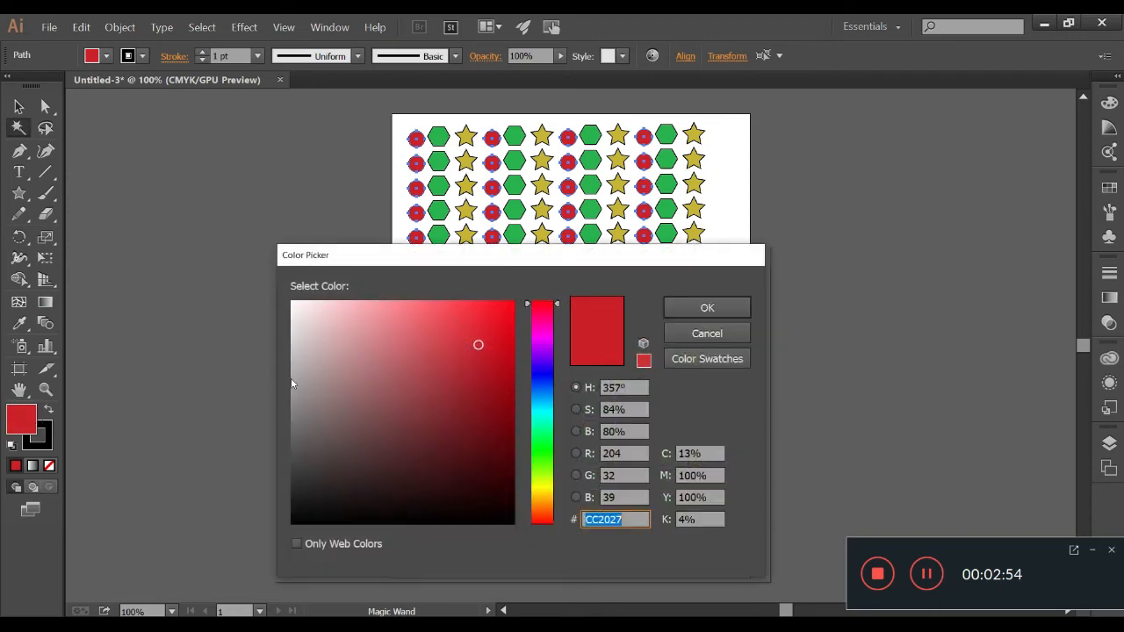
pyautogui.click(539, 378)
pyautogui.click(507, 375)
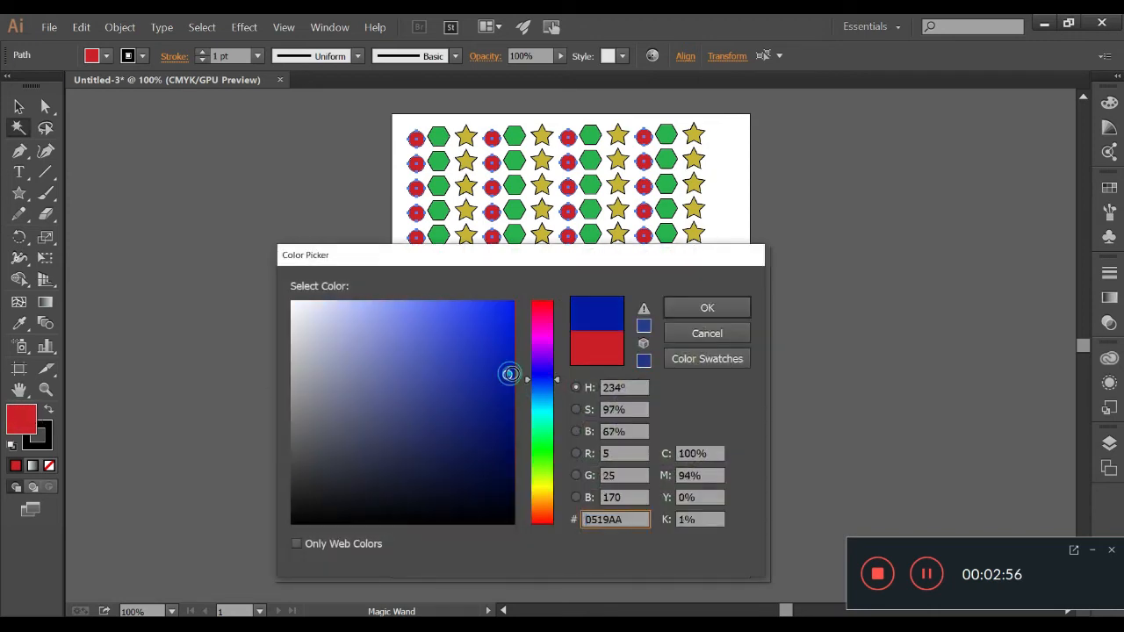
pyautogui.click(707, 308)
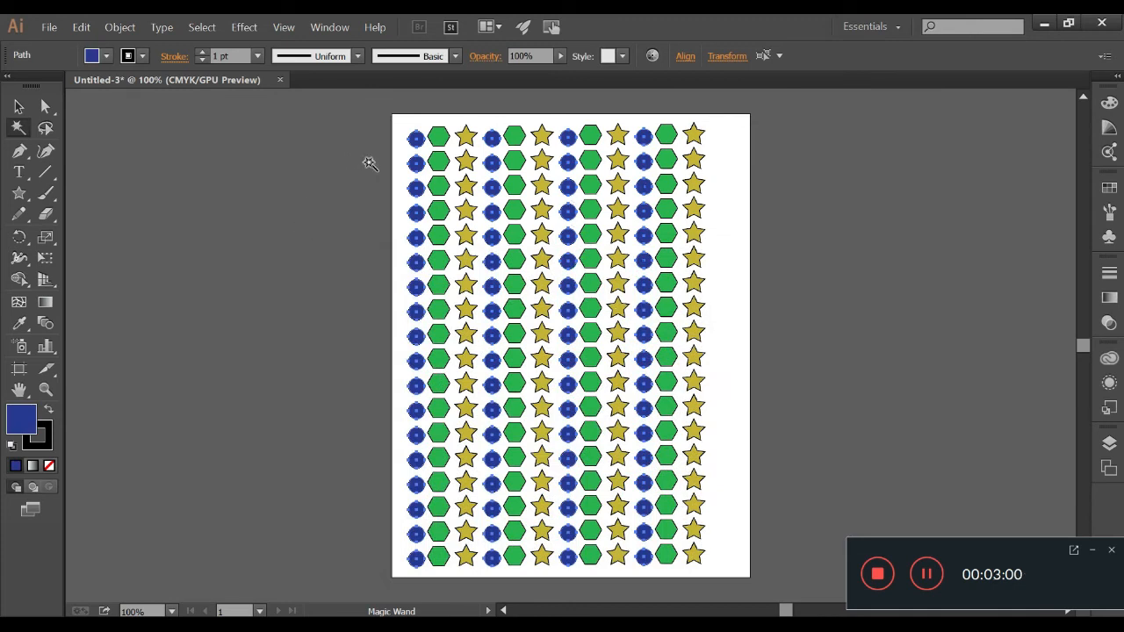
# Select all the green hexagons with the Magic Wand and fill them with dark olive (#685B00)
pyautogui.click(436, 138)
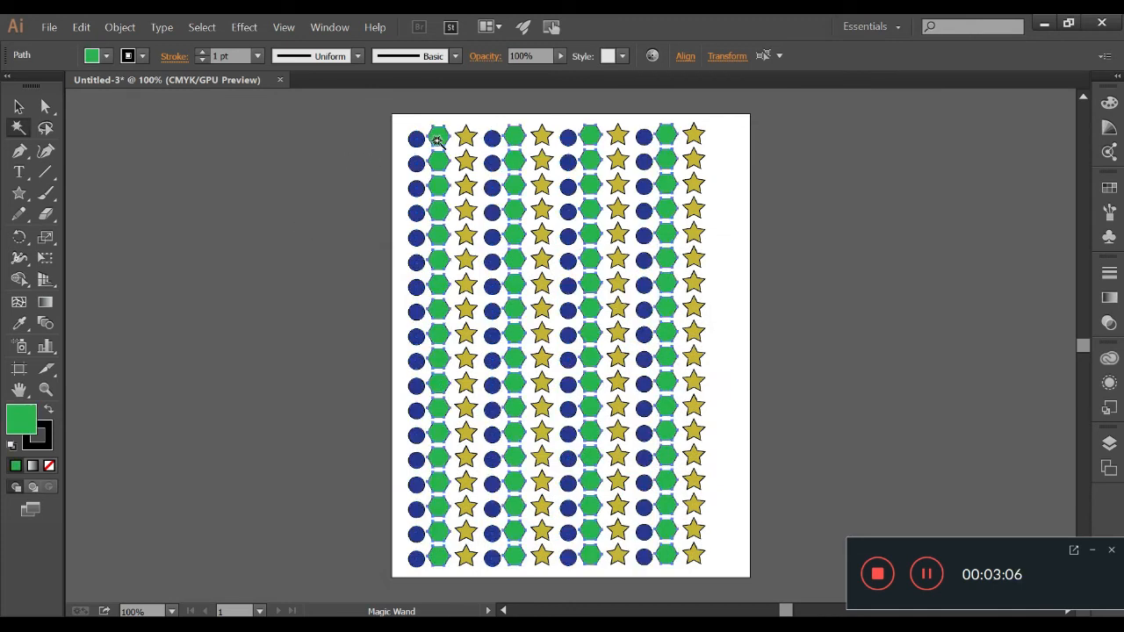
pyautogui.doubleClick(30, 428)
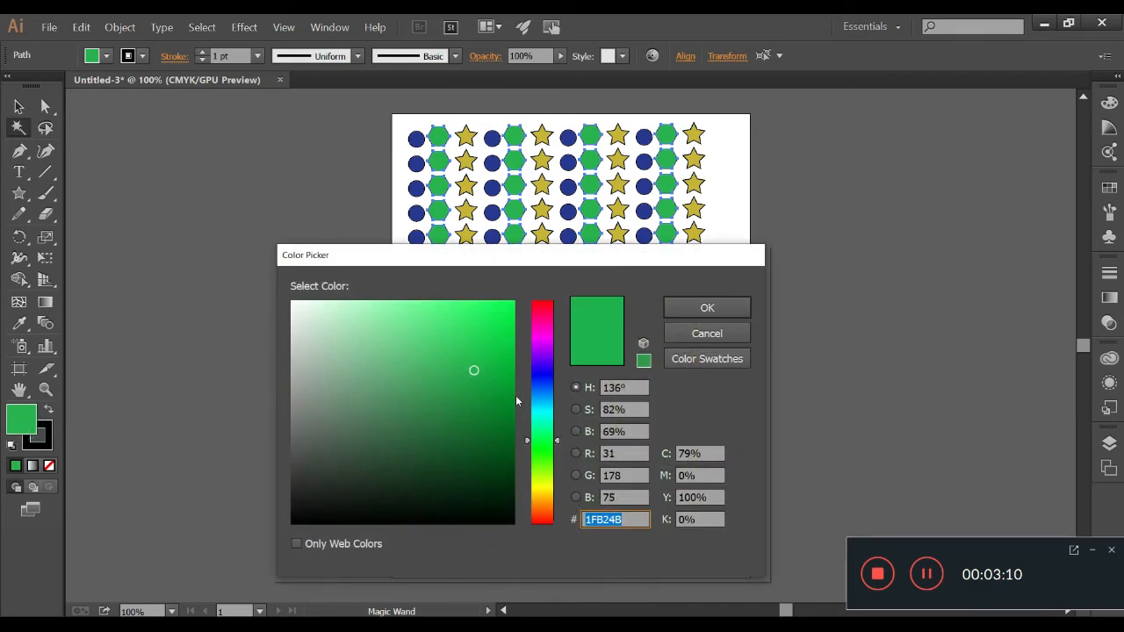
pyautogui.click(542, 490)
pyautogui.click(477, 439)
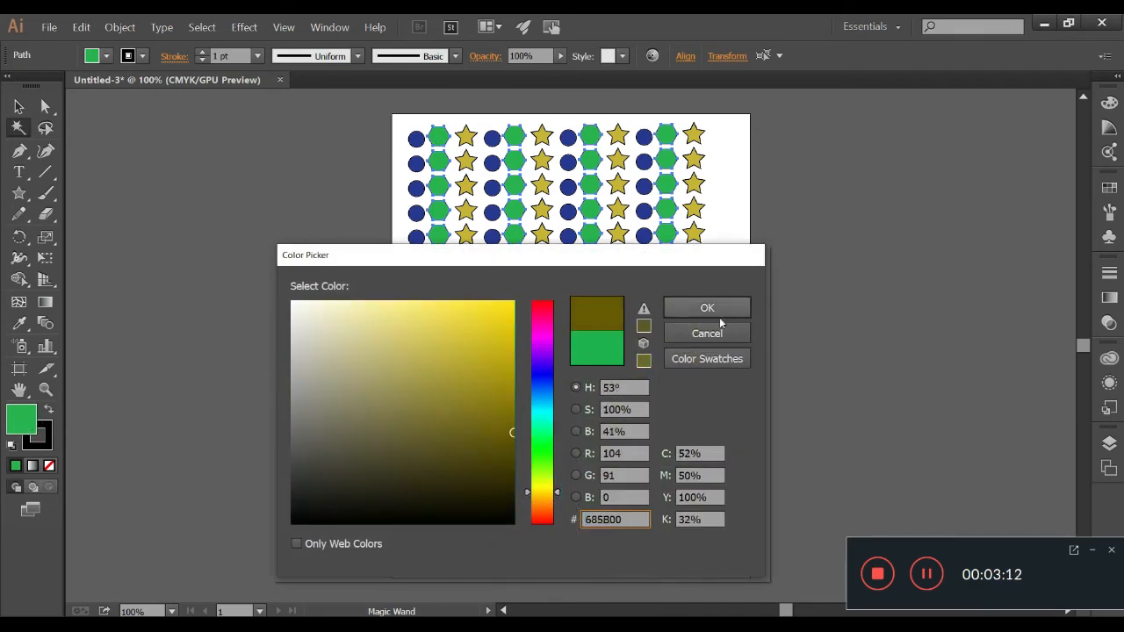
pyautogui.click(707, 308)
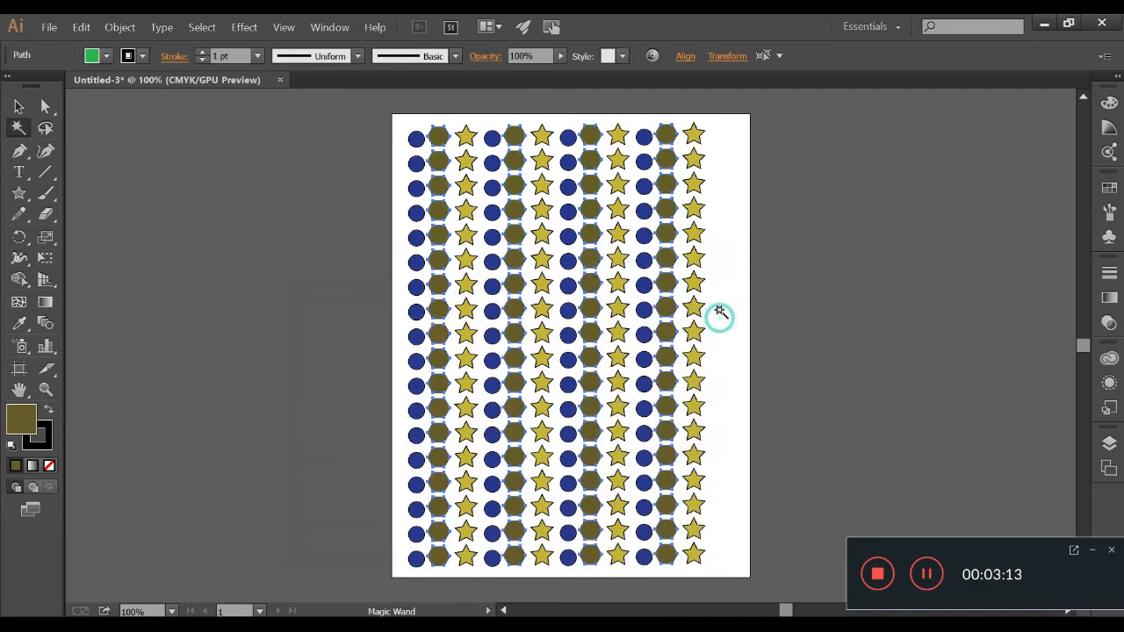
# Select all the blue circles with the Magic Wand, fill them with olive green (#939328), and deselect them
pyautogui.click(492, 141)
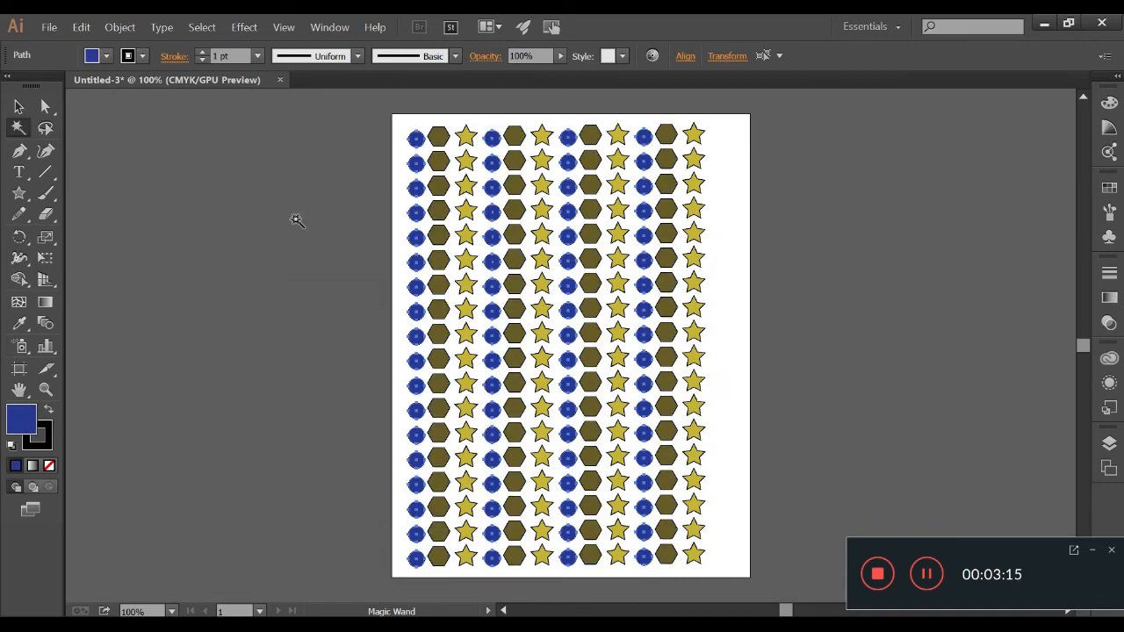
pyautogui.doubleClick(27, 422)
pyautogui.click(546, 337)
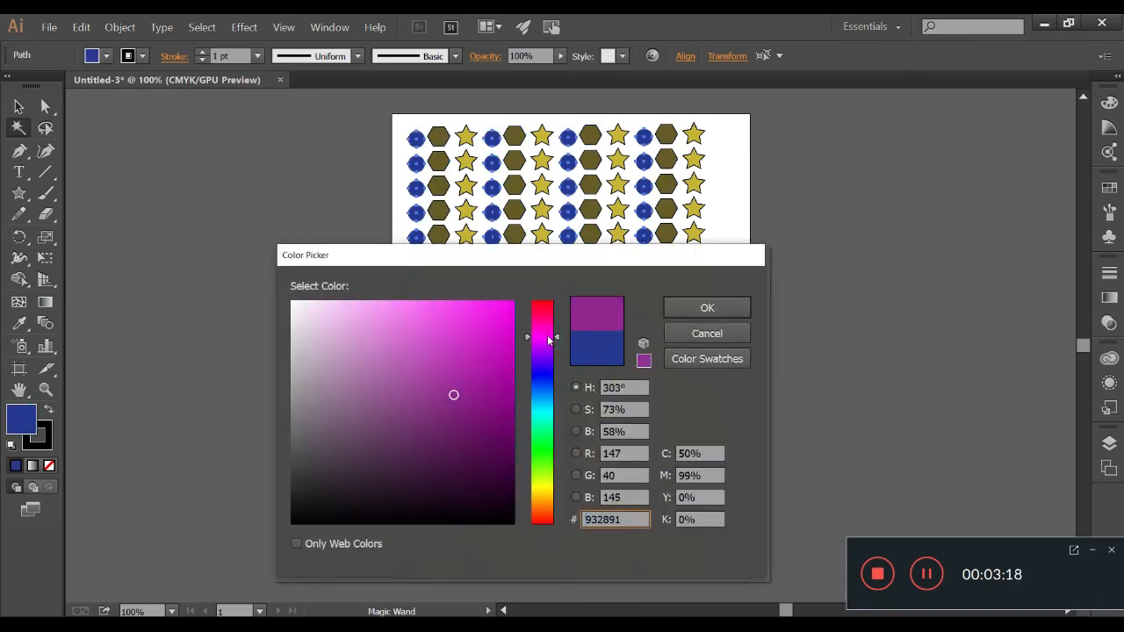
pyautogui.moveTo(548, 341); pyautogui.dragTo(551, 447)
pyautogui.click(539, 488)
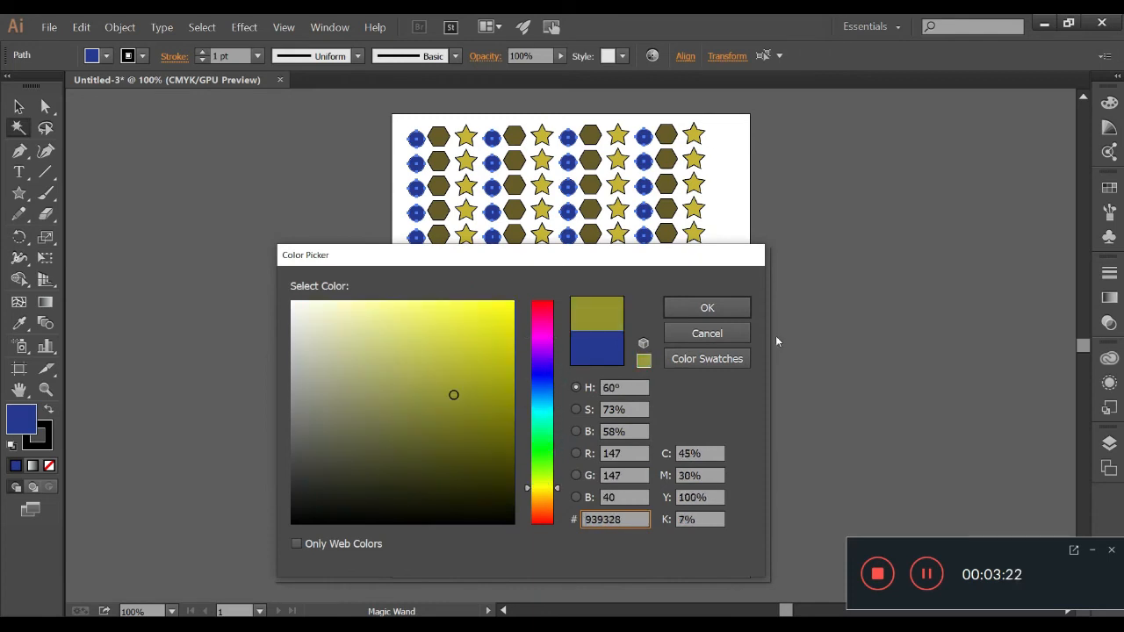
pyautogui.click(709, 306)
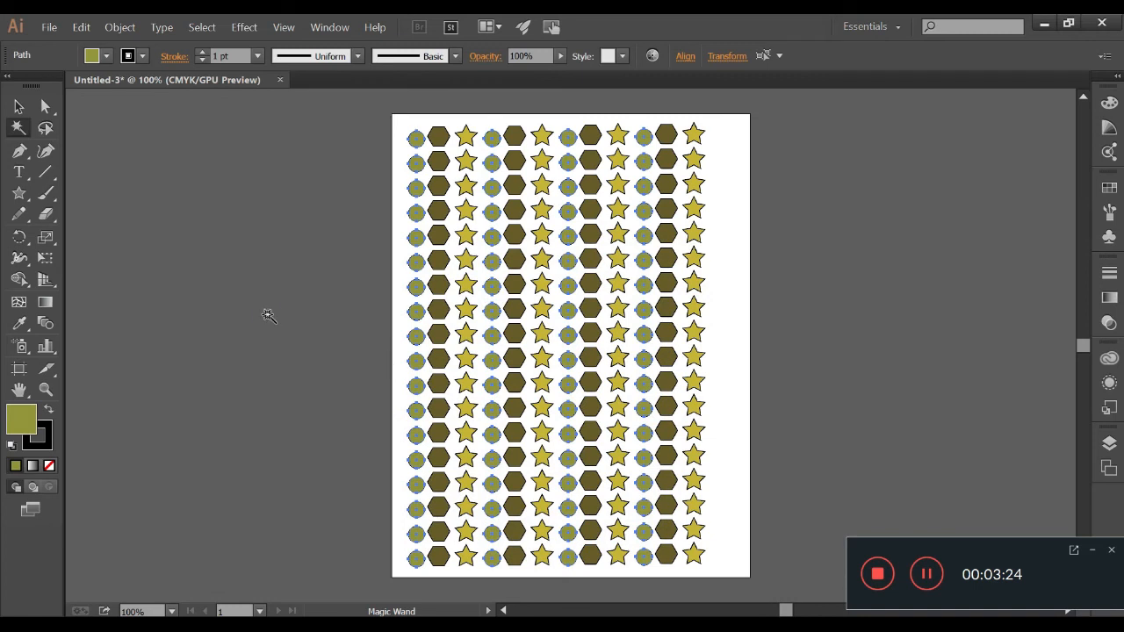
pyautogui.click(268, 316)
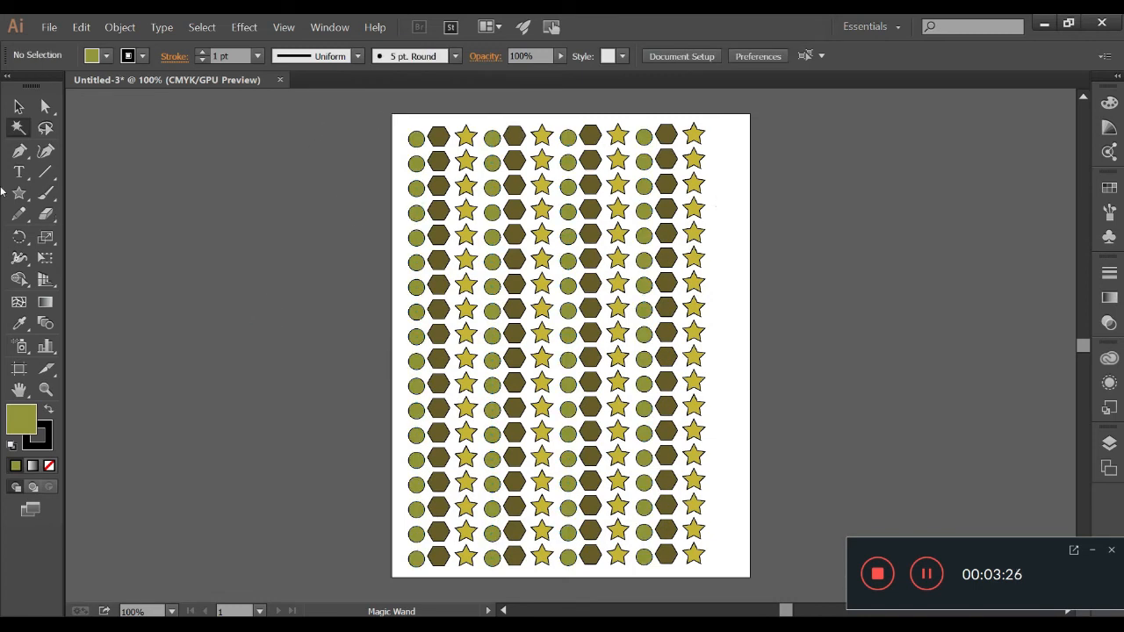
# Lasso an irregular freehand area across roughly the fourth to eighth rows, fill the enclosed shapes with dark red, and deselect them
pyautogui.click(46, 130)
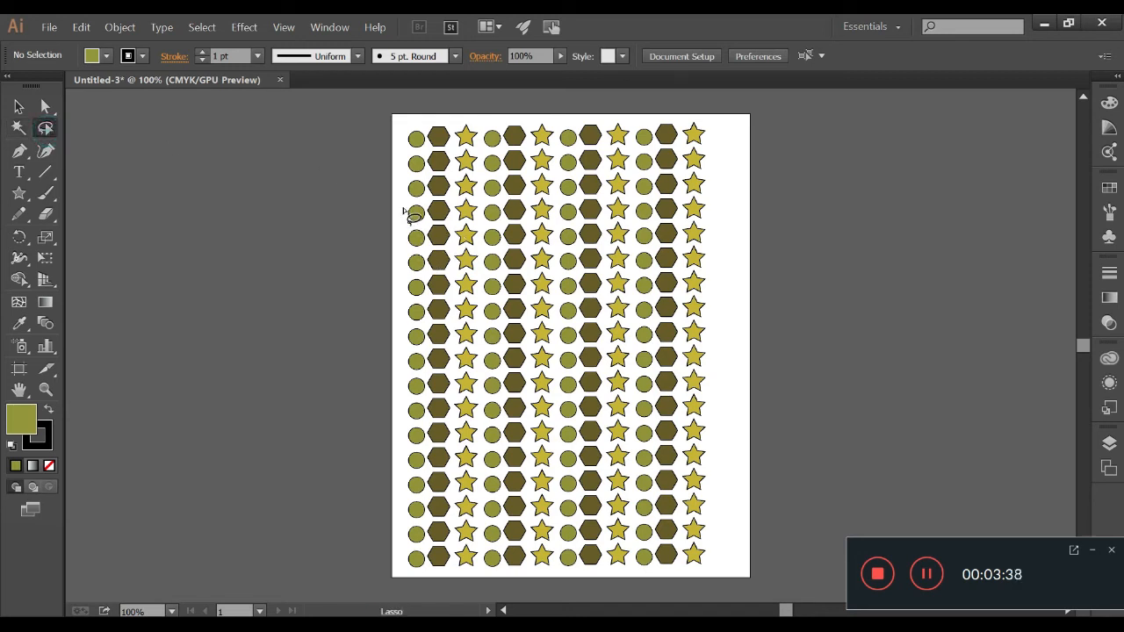
pyautogui.moveTo(404, 209)
pyautogui.mouseDown()
pyautogui.moveTo(428, 209)
pyautogui.moveTo(423, 233)
pyautogui.moveTo(406, 232)
pyautogui.moveTo(413, 257)
pyautogui.moveTo(446, 257)
pyautogui.moveTo(467, 219)
pyautogui.moveTo(482, 249)
pyautogui.moveTo(458, 273)
pyautogui.moveTo(474, 281)
pyautogui.moveTo(487, 260)
pyautogui.mouseUp()
pyautogui.moveTo(515, 267)
pyautogui.mouseDown()
pyautogui.moveTo(486, 279)
pyautogui.moveTo(491, 308)
pyautogui.moveTo(533, 297)
pyautogui.moveTo(532, 273)
pyautogui.moveTo(560, 275)
pyautogui.moveTo(570, 303)
pyautogui.moveTo(579, 274)
pyautogui.moveTo(600, 275)
pyautogui.moveTo(623, 300)
pyautogui.moveTo(627, 275)
pyautogui.moveTo(657, 273)
pyautogui.moveTo(633, 228)
pyautogui.moveTo(657, 233)
pyautogui.moveTo(681, 222)
pyautogui.moveTo(687, 199)
pyautogui.moveTo(704, 198)
pyautogui.moveTo(714, 212)
pyautogui.moveTo(673, 225)
pyautogui.mouseUp()
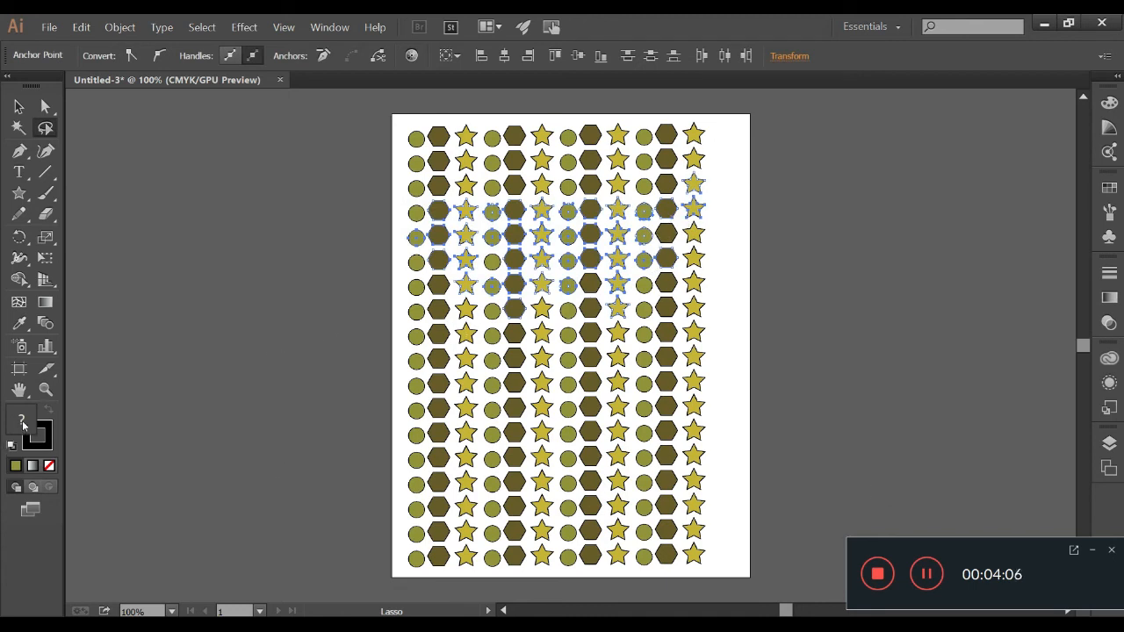
pyautogui.doubleClick(25, 423)
pyautogui.moveTo(489, 444); pyautogui.dragTo(497, 453)
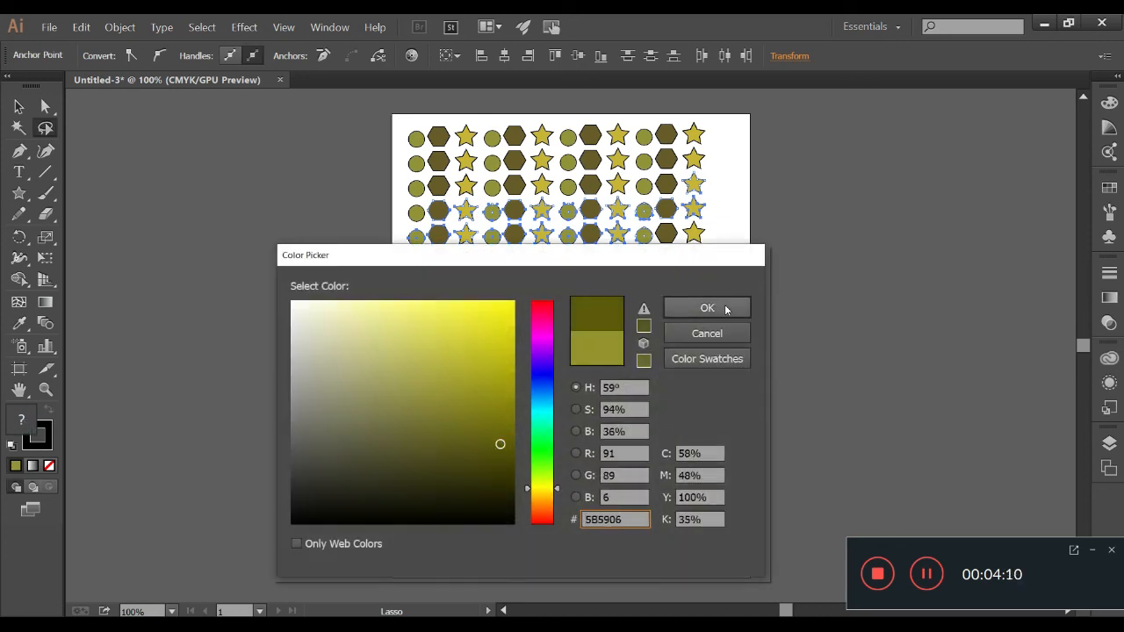
pyautogui.moveTo(547, 489); pyautogui.dragTo(550, 542)
pyautogui.click(502, 412)
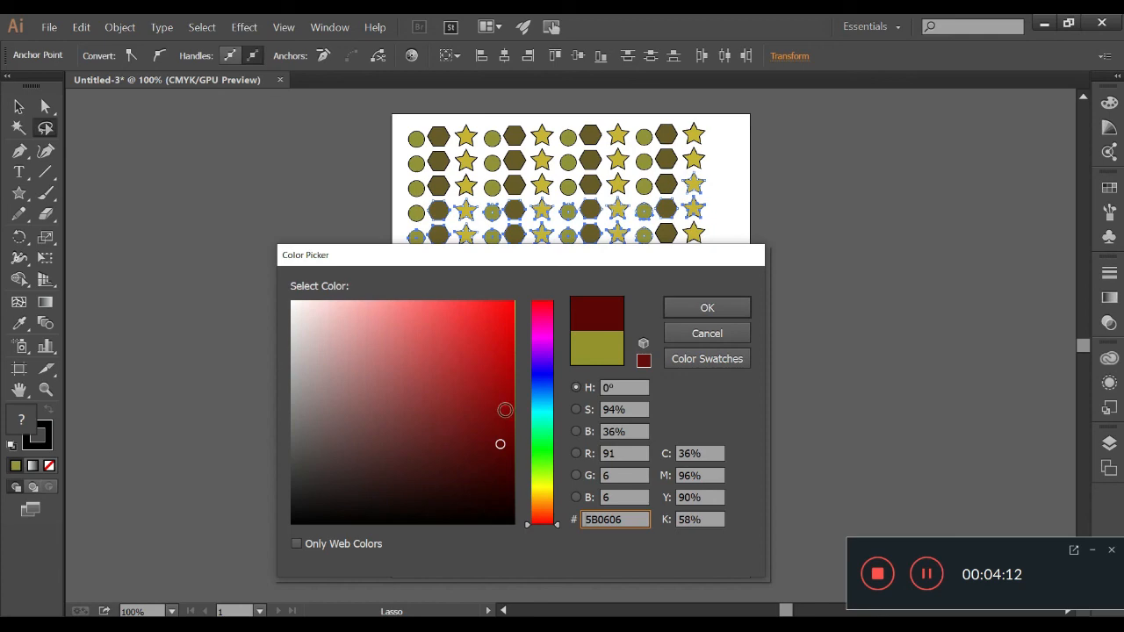
pyautogui.click(731, 306)
pyautogui.click(856, 320)
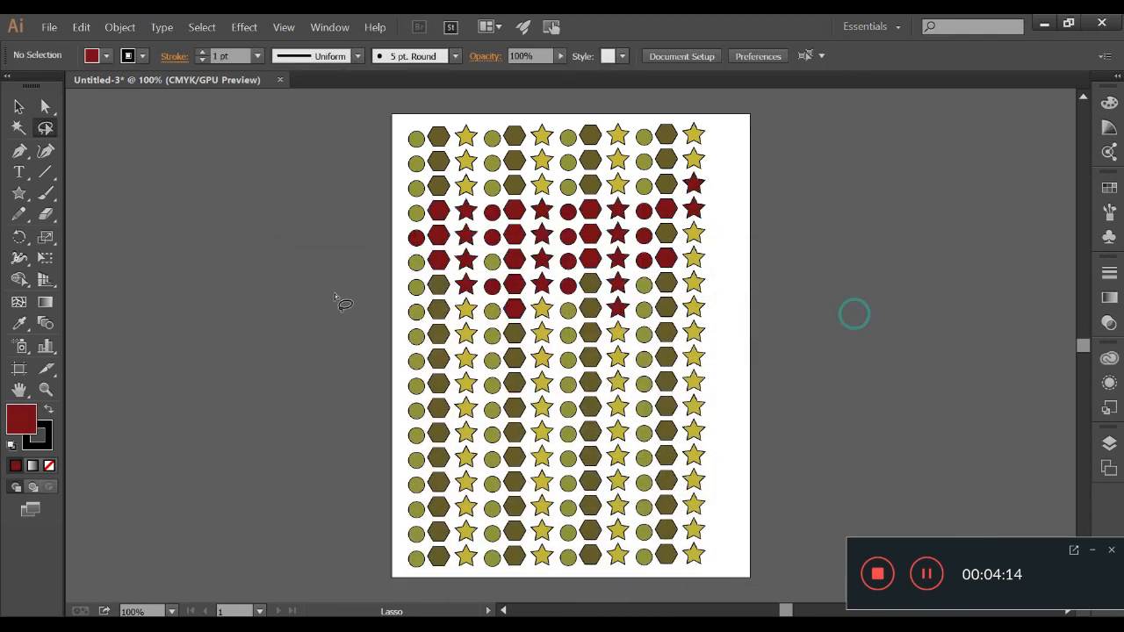